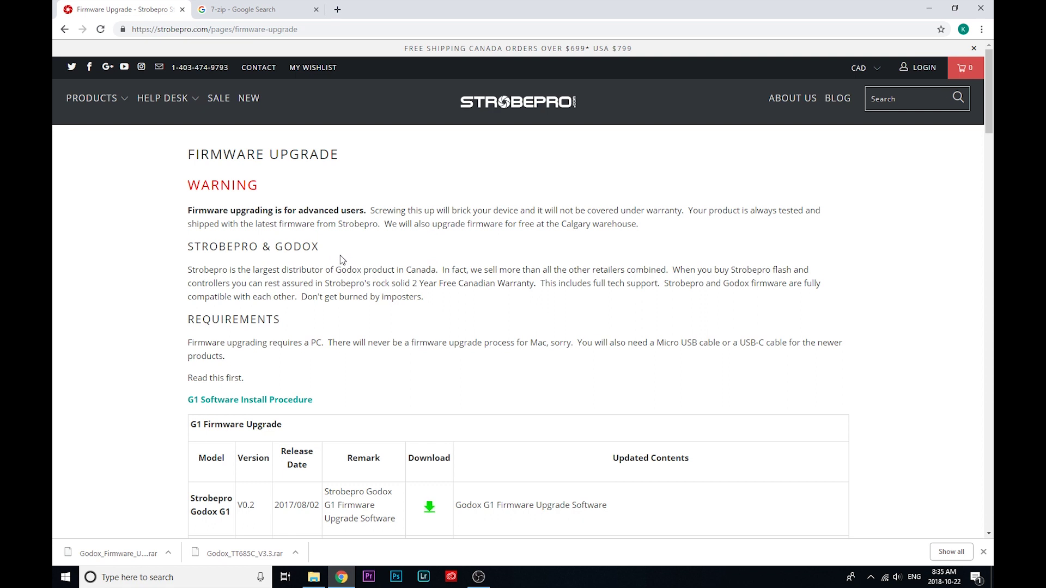
Step: Examine the G1 and G2 Firmware Upgrade tables on the Strobepro firmware page to see which flash models each covers
scroll(342, 256, down, 2)
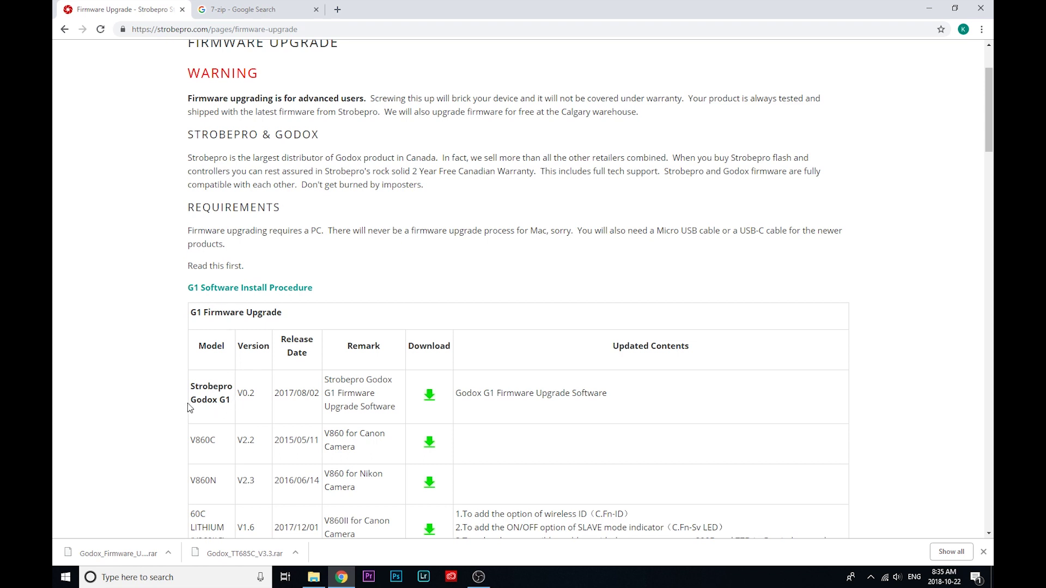
scroll(188, 409, down, 1)
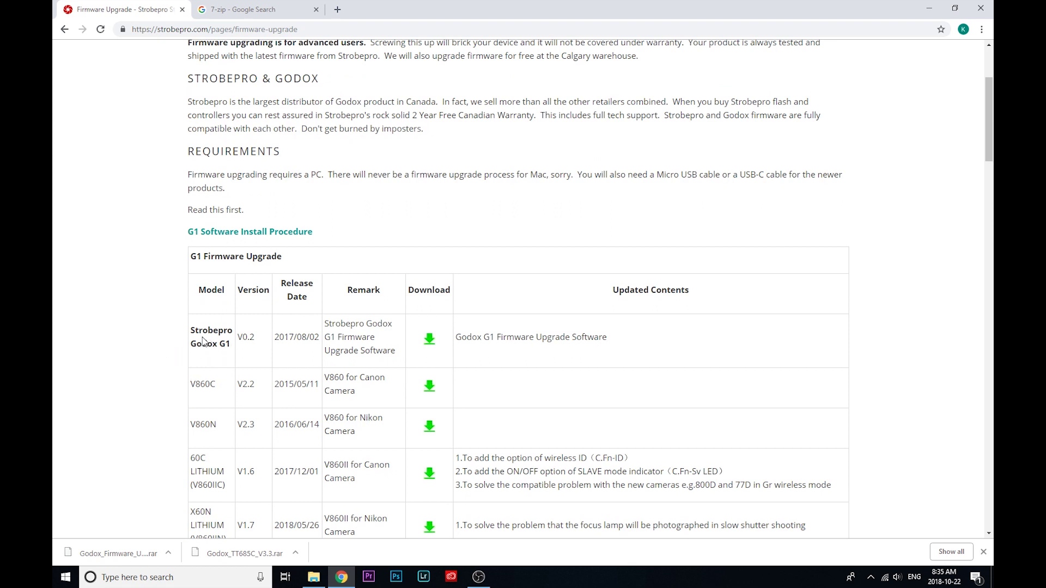
scroll(224, 344, down, 20)
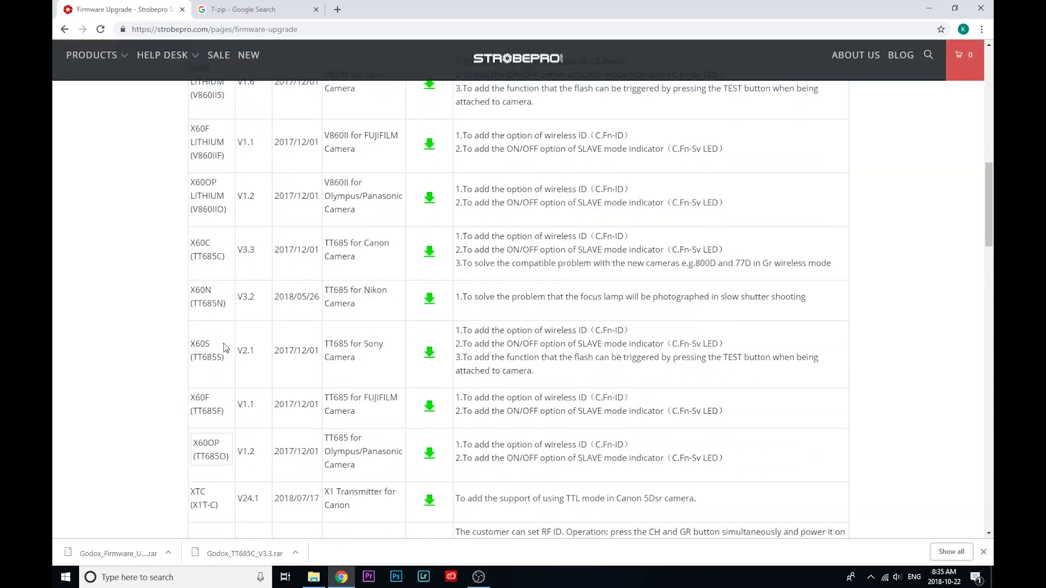
scroll(229, 356, down, 2)
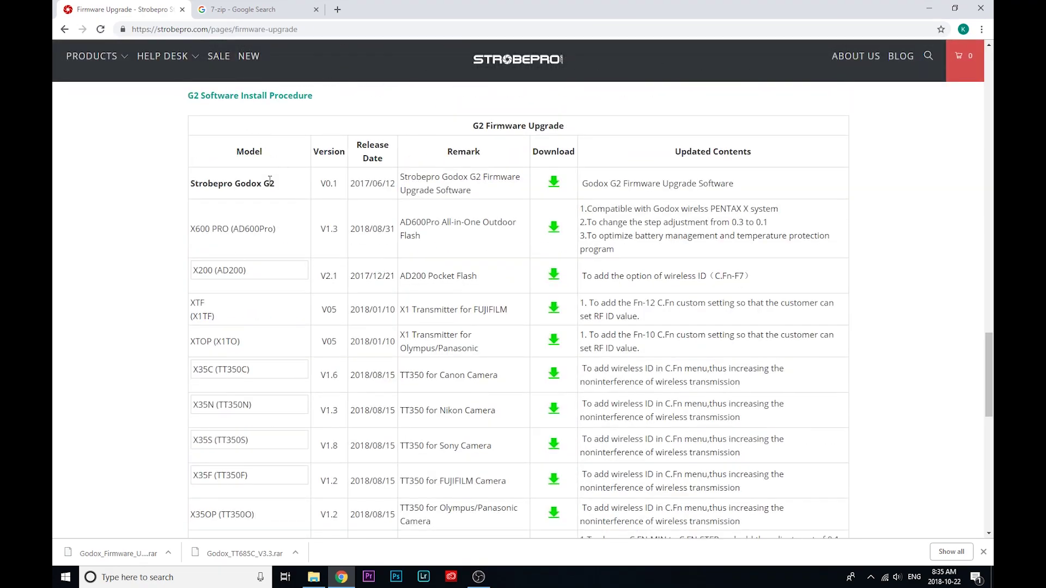
scroll(246, 201, up, 20)
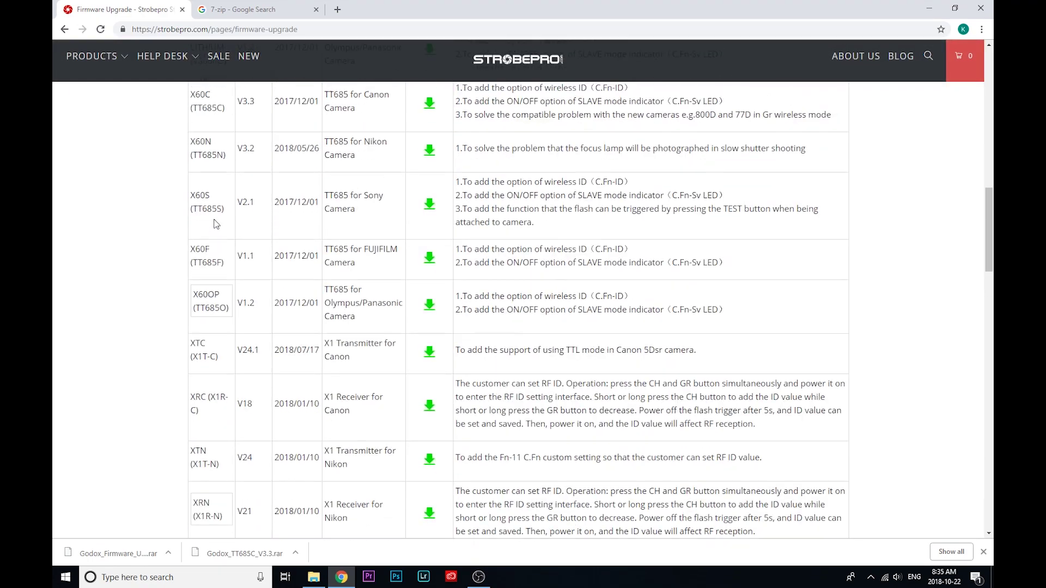
scroll(177, 262, up, 4)
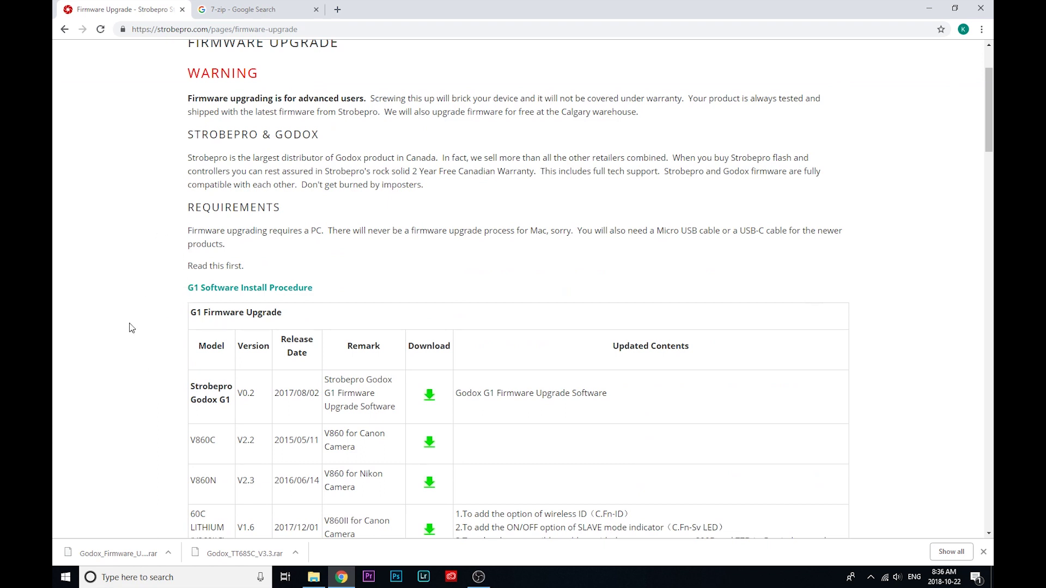
Step: Find the X60C (TT685C) firmware for Canon in the G1 Firmware Upgrade table and check its entry
scroll(209, 399, down, 7)
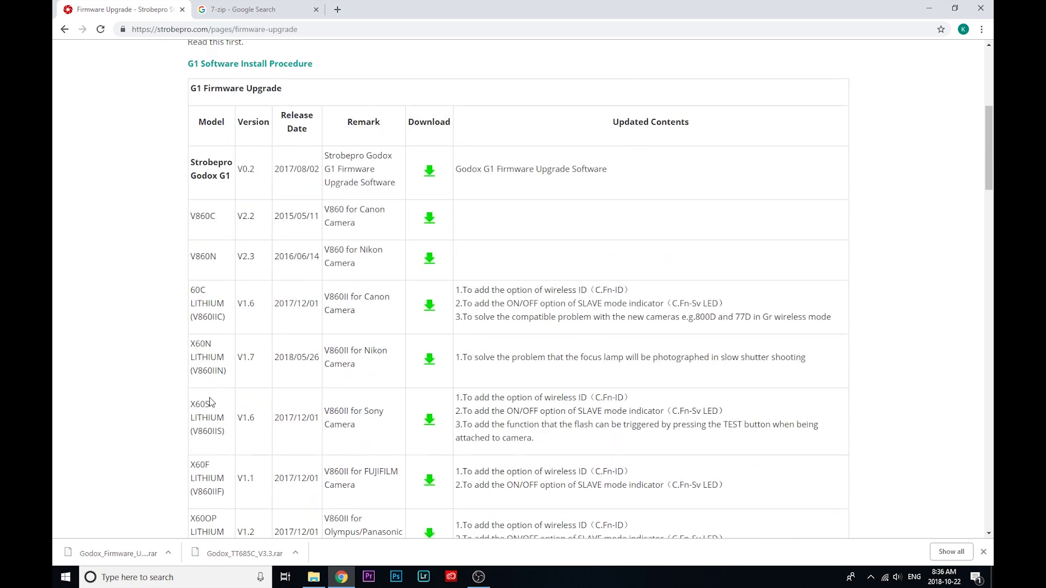
scroll(205, 290, down, 4)
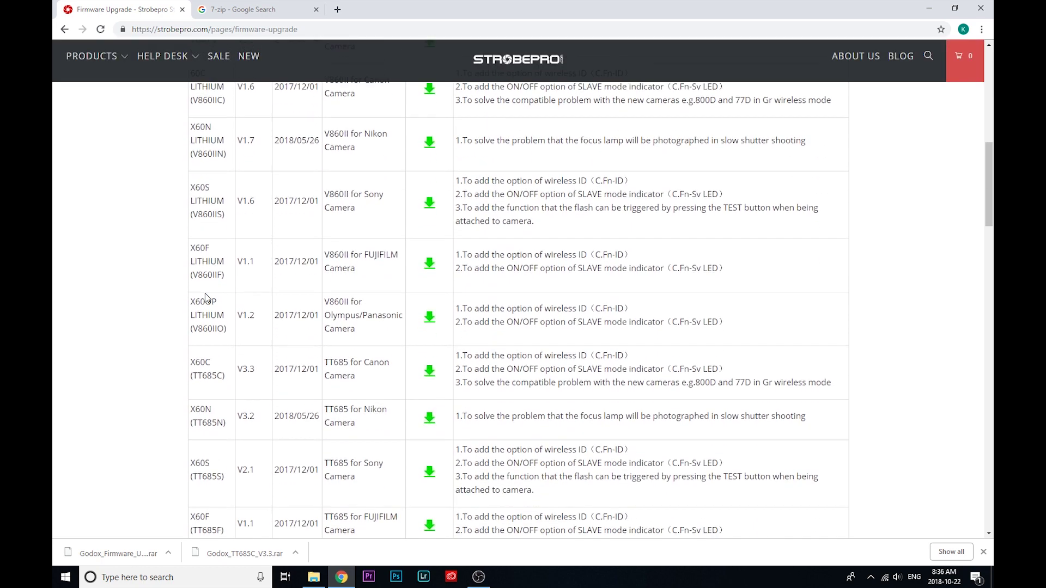
scroll(206, 299, down, 1)
scroll(207, 283, up, 3)
mouse_move(207, 299)
mouse_down()
mouse_move(196, 123)
mouse_move(200, 296)
mouse_up()
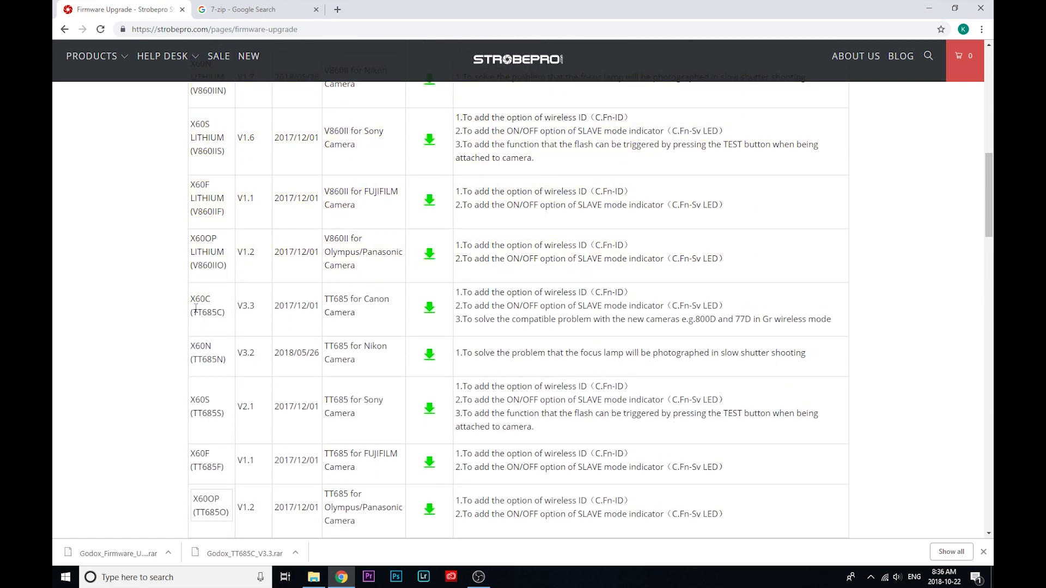
double_click(196, 309)
click(221, 316)
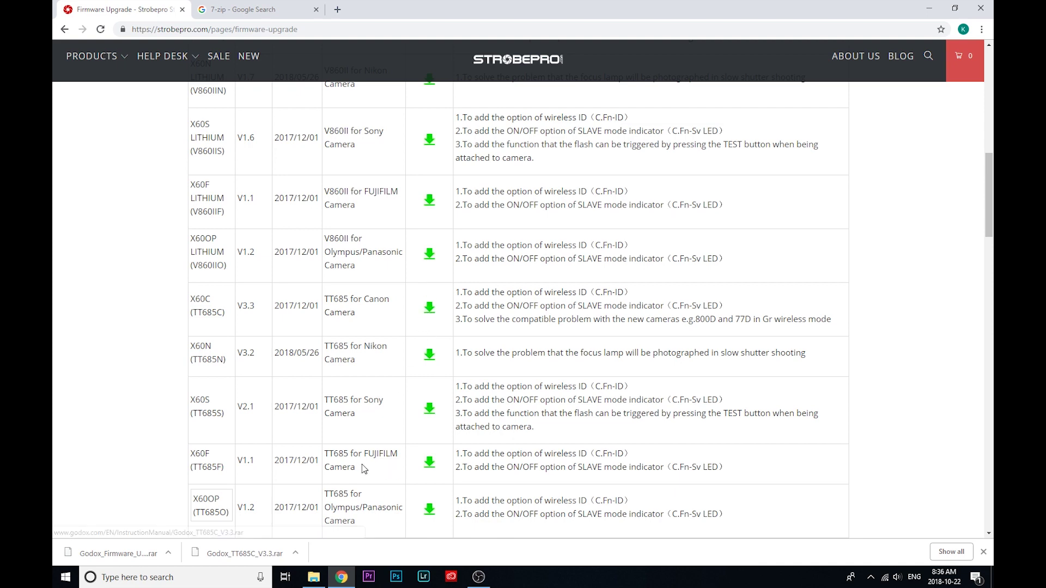
Step: Return to the start of the G1 table and check the Strobepro Godox G1 Firmware Upgrade Software entry and its download
scroll(431, 311, up, 2)
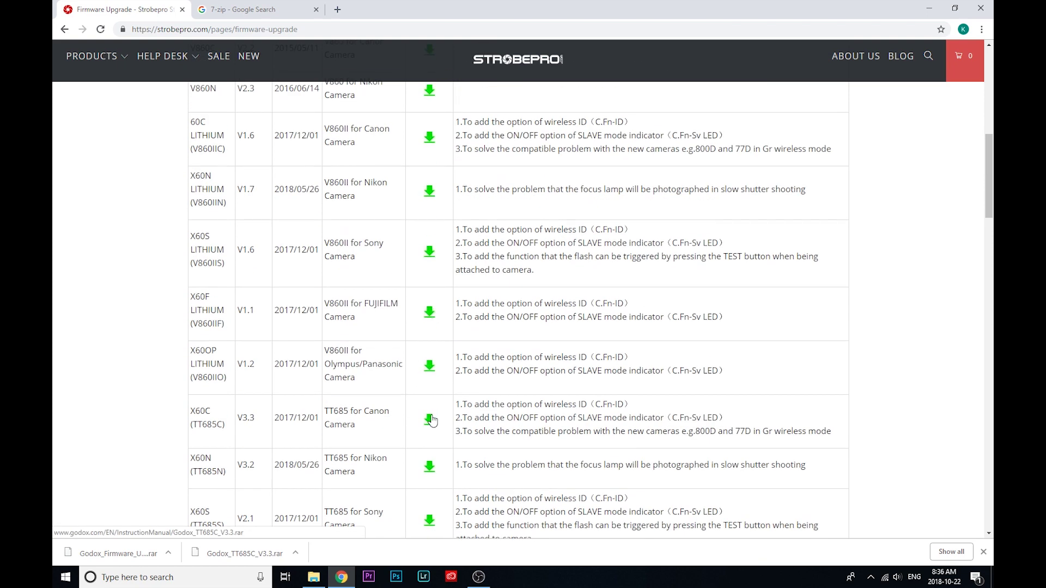
scroll(429, 383, up, 7)
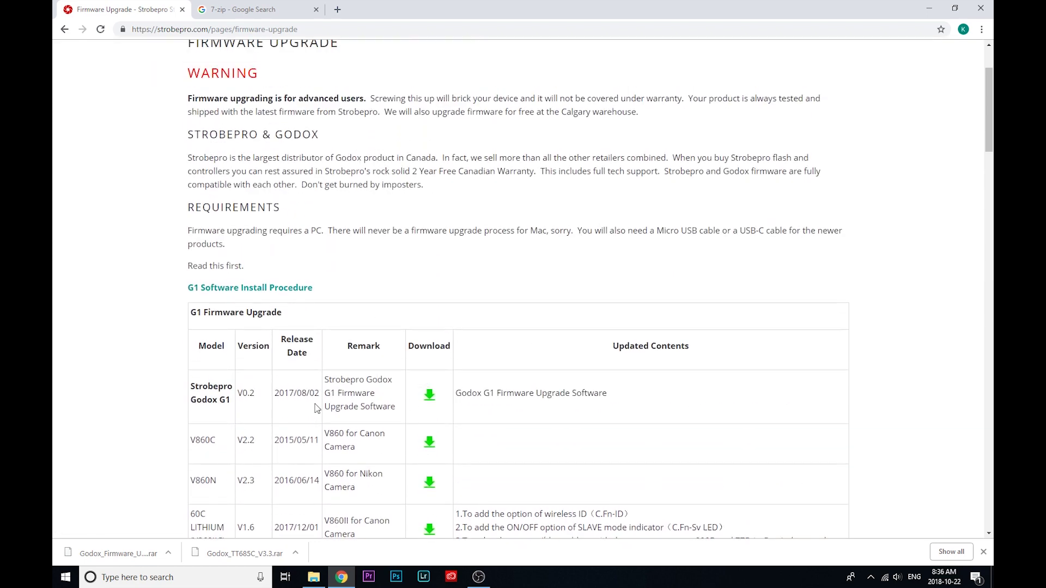
scroll(365, 369, up, 1)
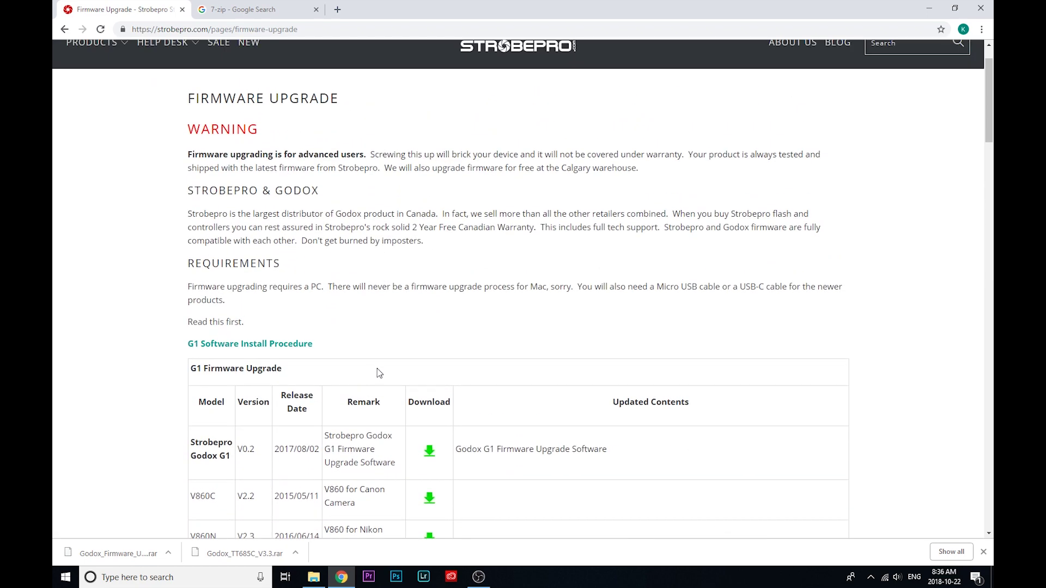
scroll(381, 371, down, 2)
scroll(367, 388, up, 1)
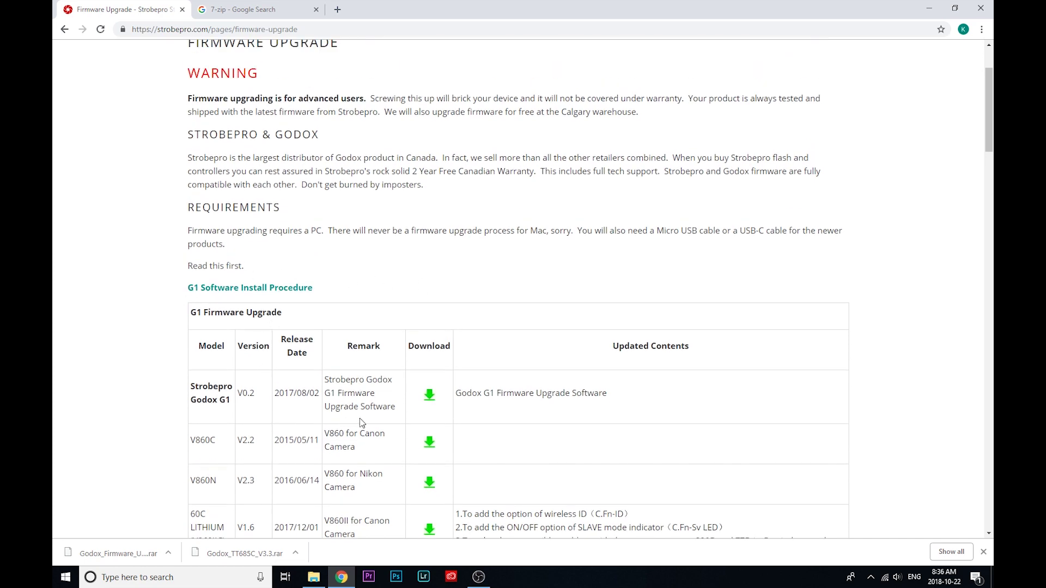
scroll(379, 401, down, 1)
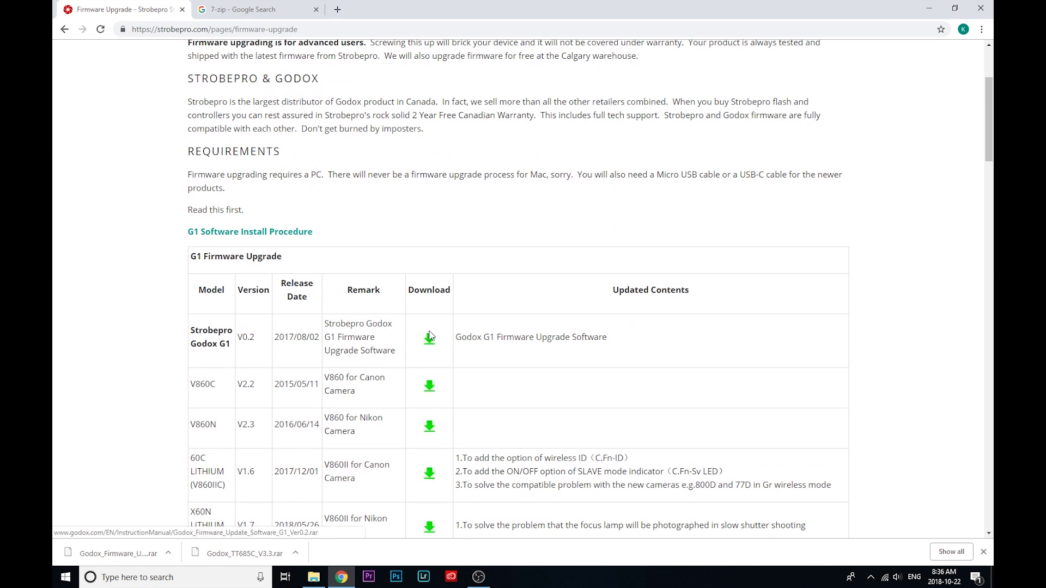
drag(214, 336, 281, 341)
click(335, 474)
Step: Switch to File Explorer, open the Downloads folder and check the downloaded Godox G1 software and TT685C firmware archives
click(314, 576)
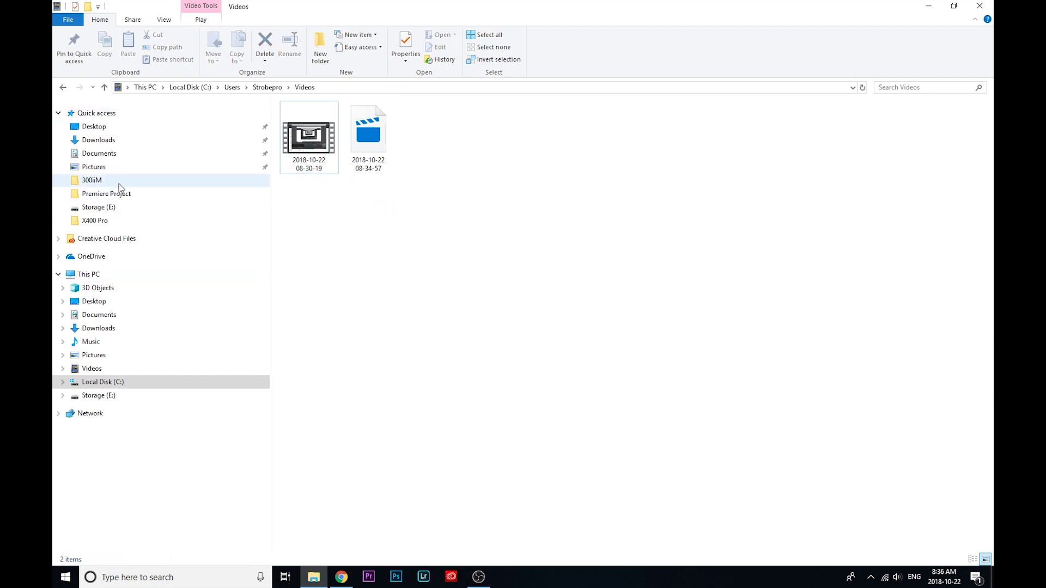
click(116, 154)
click(121, 143)
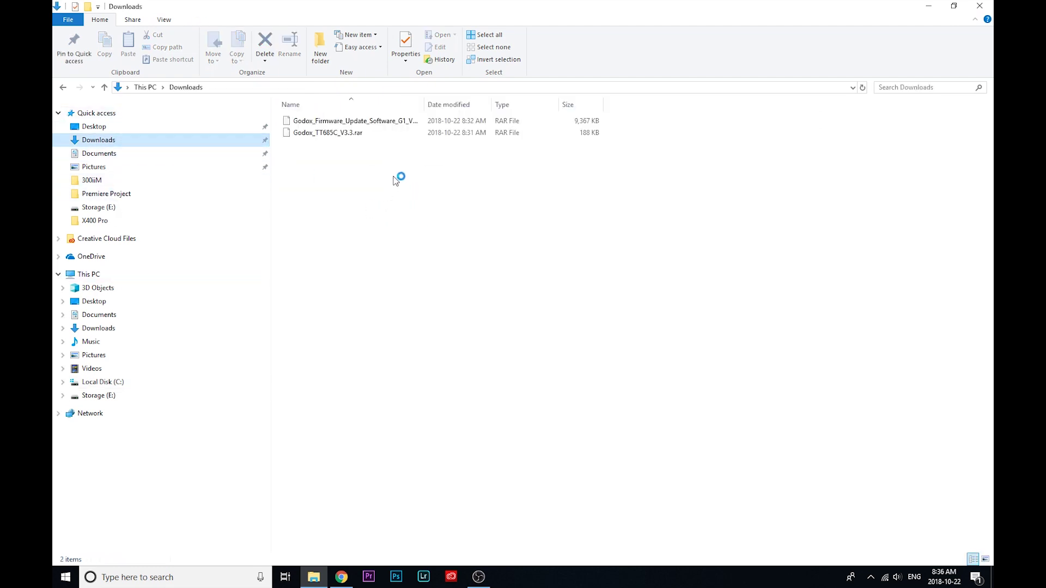
click(358, 122)
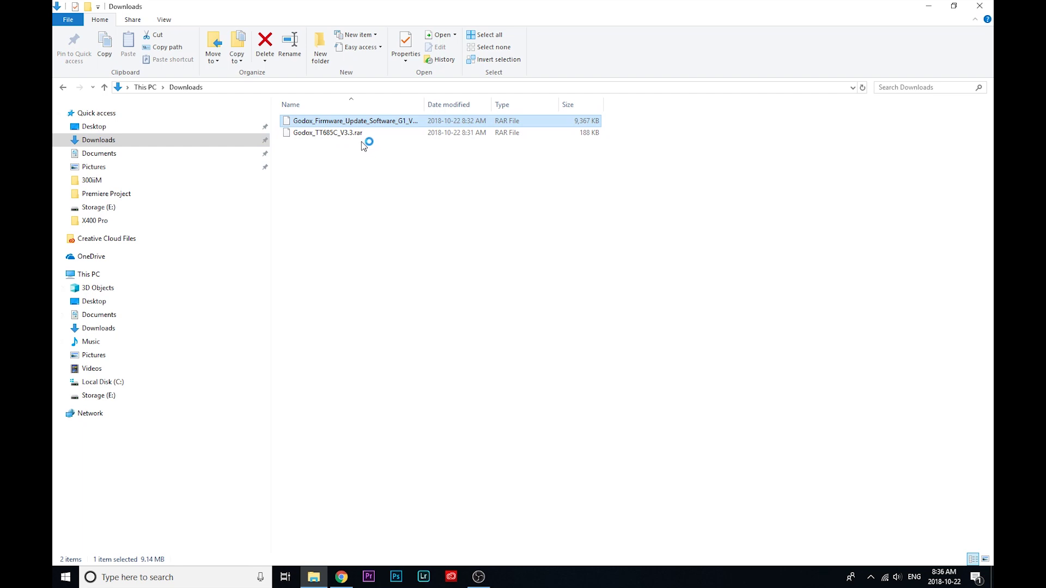
click(359, 135)
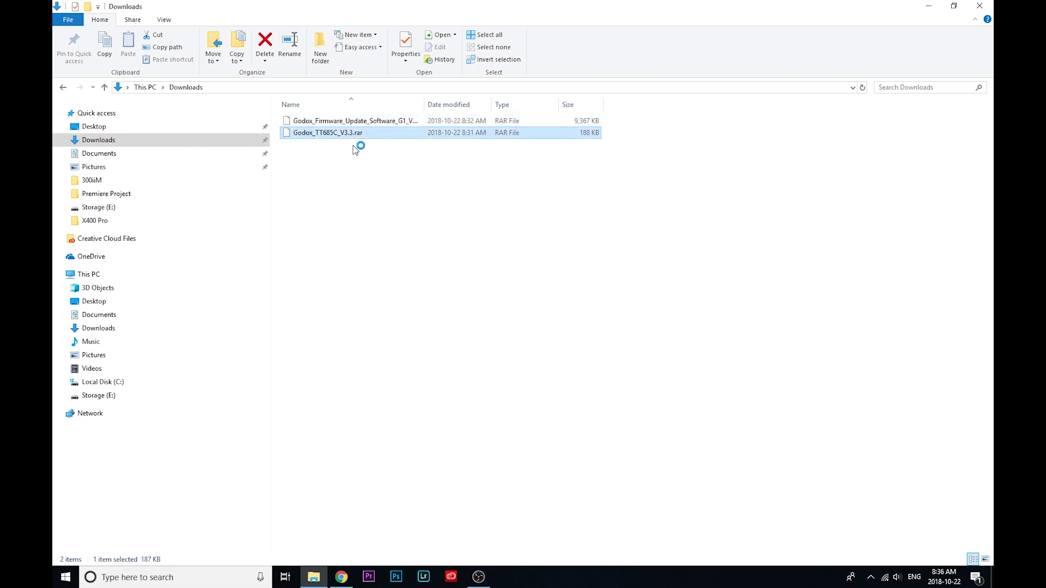
click(345, 154)
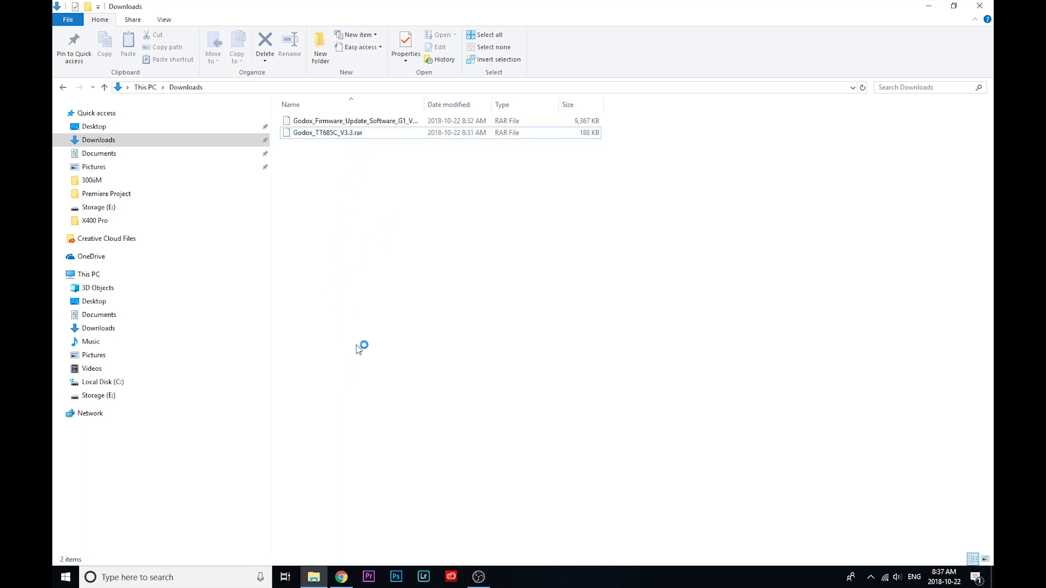
Step: Check the 7-zip search results in Chrome, and extract the Godox G1 firmware update software archive into Downloads with 7-Zip in File Explorer
click(343, 578)
click(245, 10)
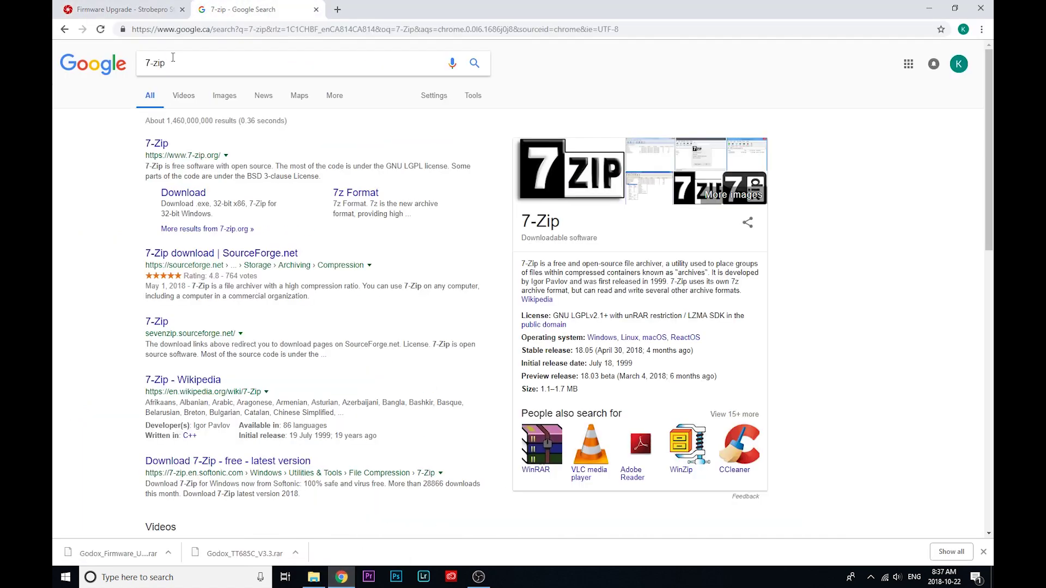
click(313, 578)
click(354, 121)
right_click(354, 122)
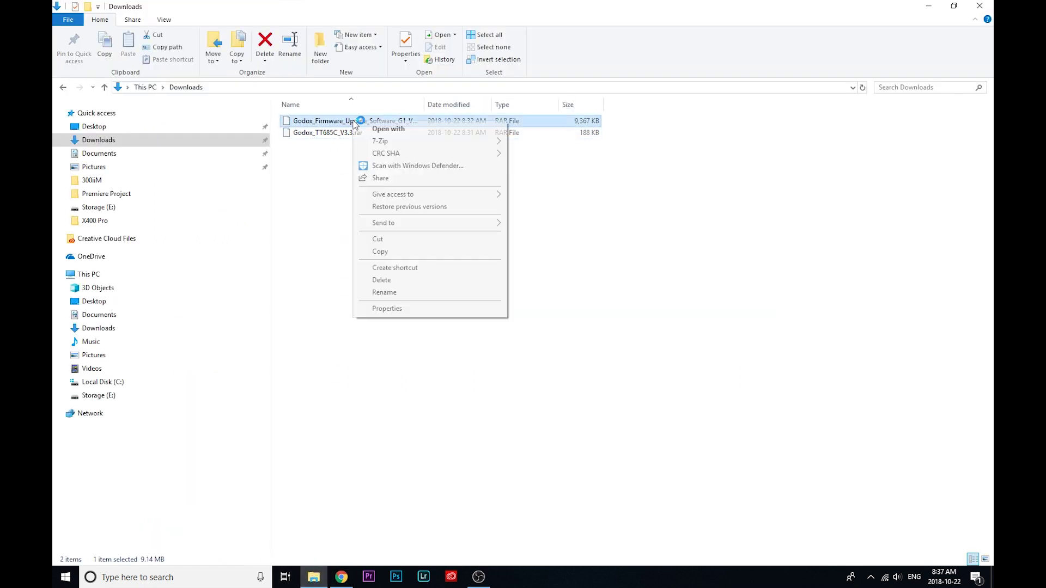
mouse_move(400, 141)
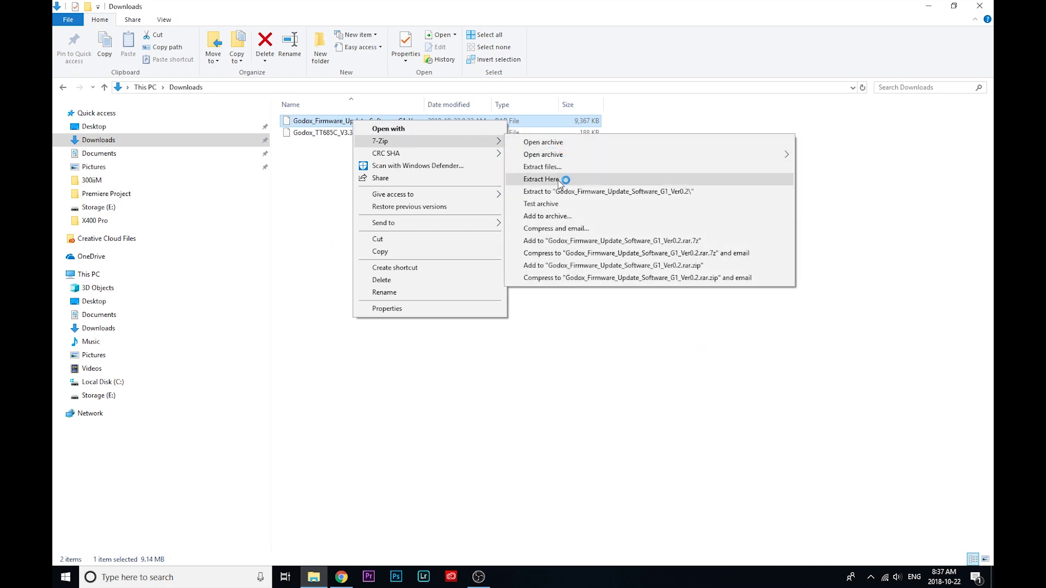
click(564, 184)
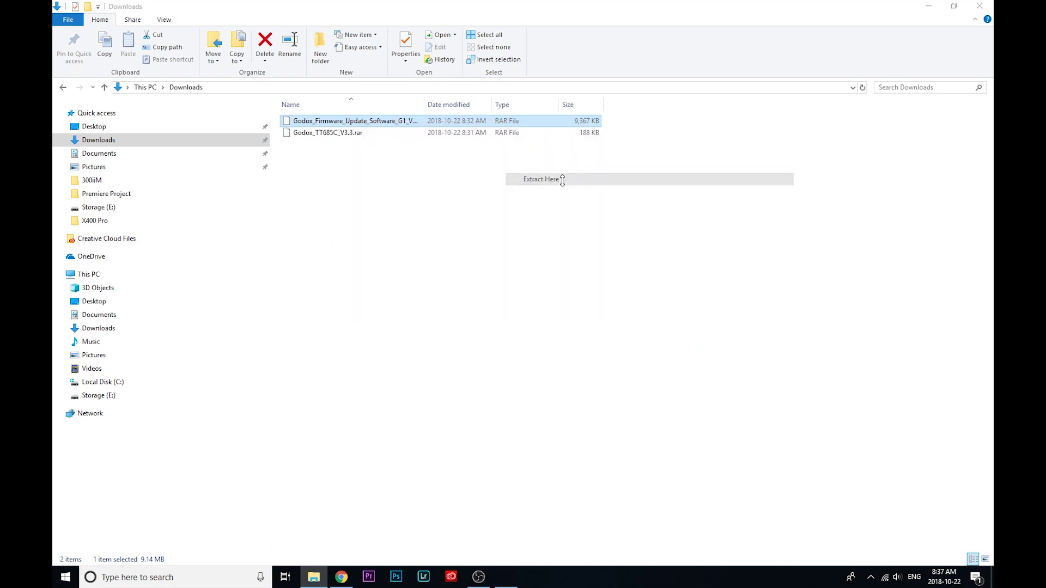
Step: Extract the Godox_TT685C_V3.3.rar archive into the Downloads folder with 7-Zip
right_click(355, 136)
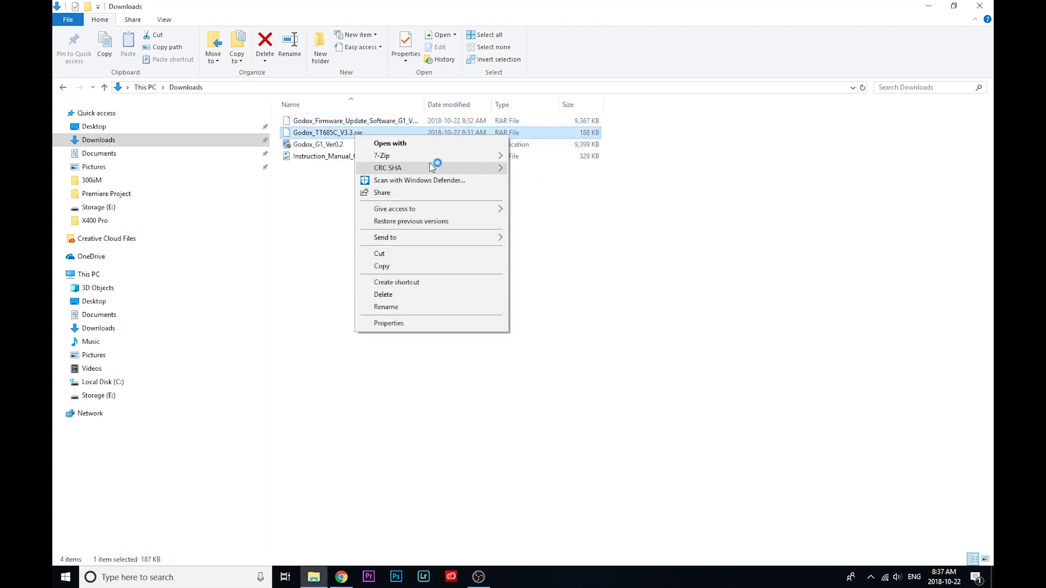
mouse_move(447, 157)
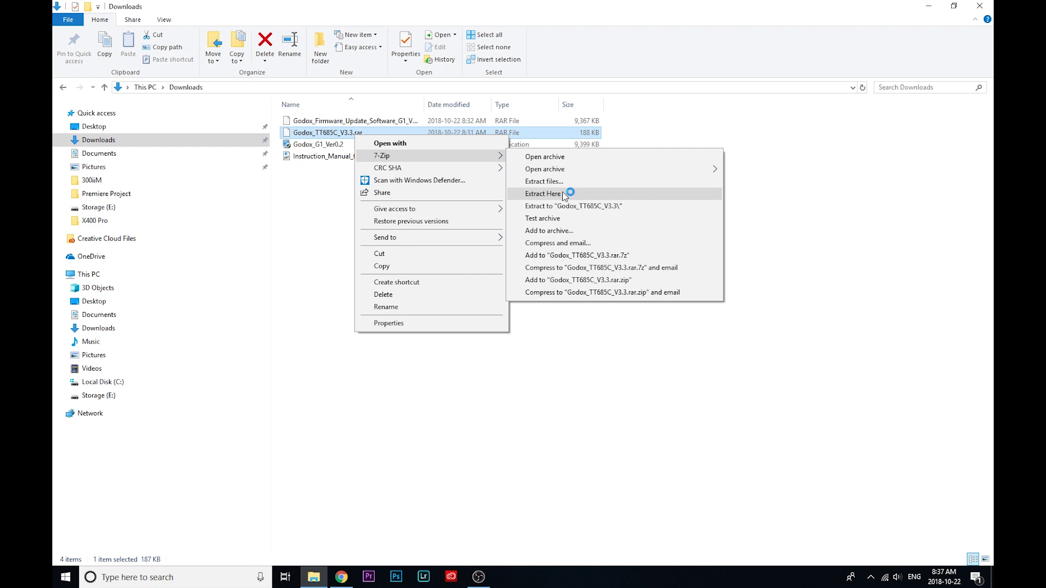
click(563, 194)
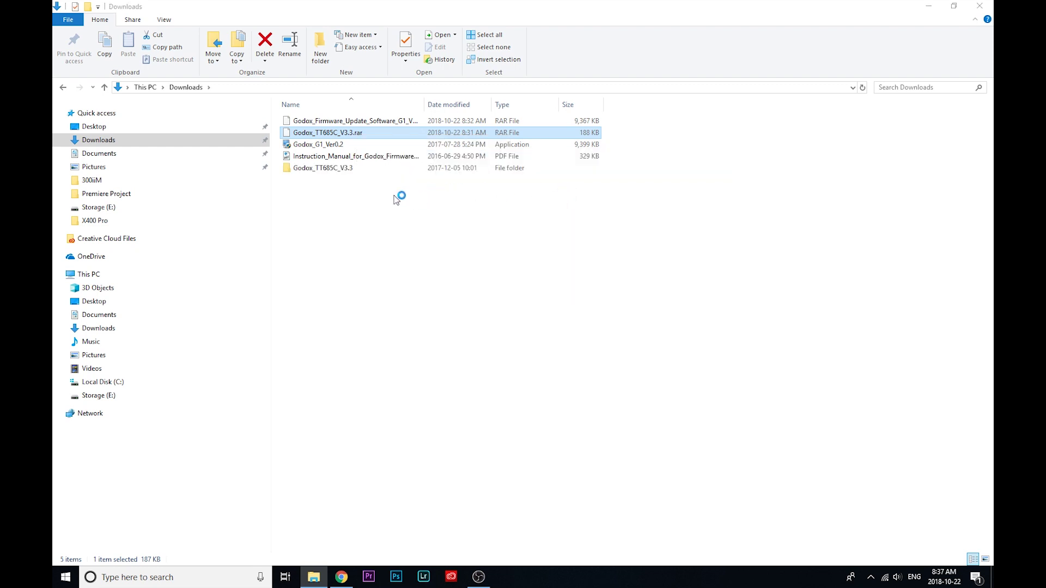
click(367, 184)
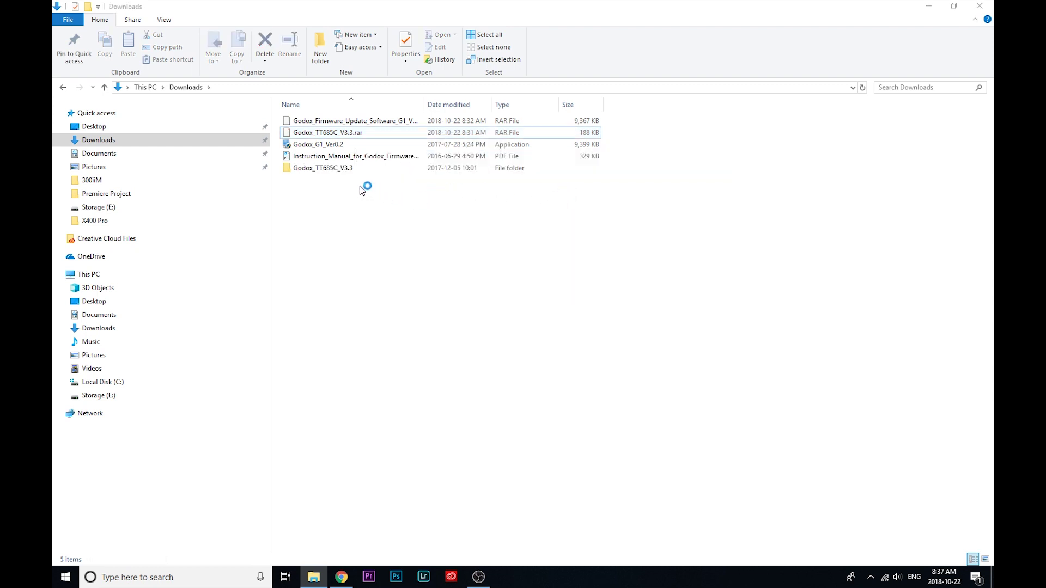
Step: Launch the extracted Godox_G1_Ver0.2 installer, allow it to run, and continue past its welcome page
click(333, 148)
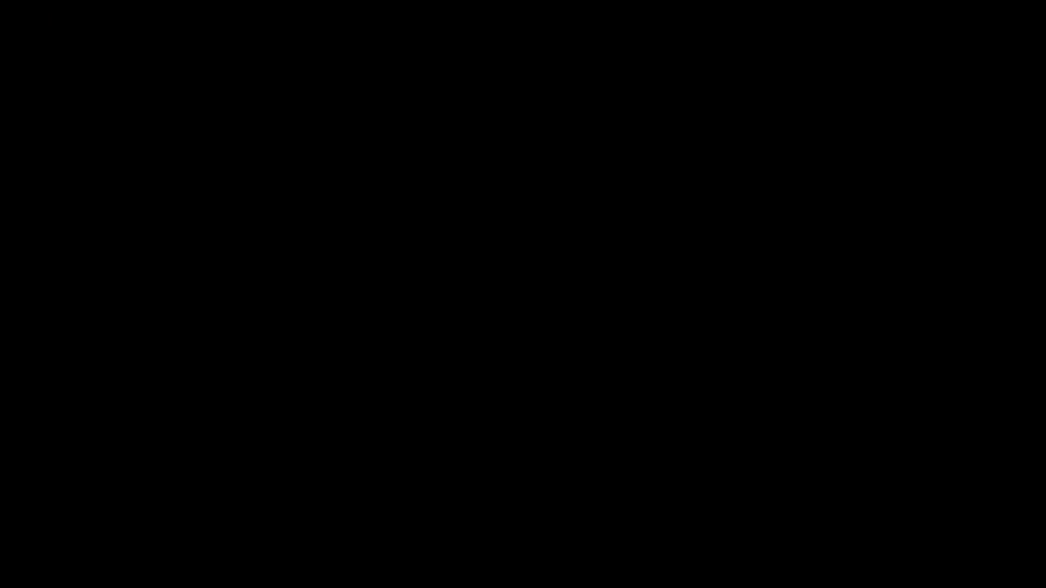
click(485, 333)
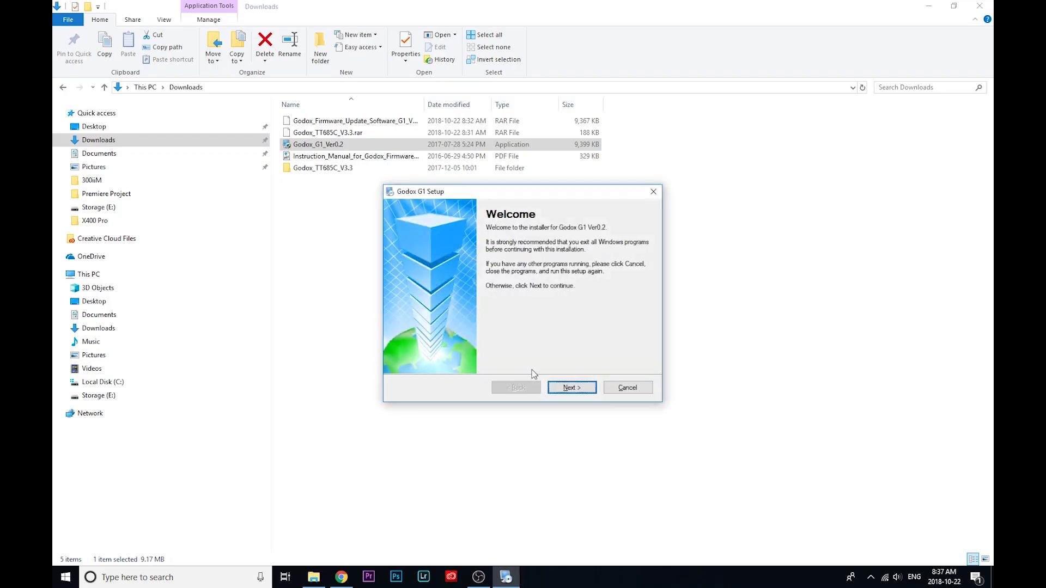
click(574, 392)
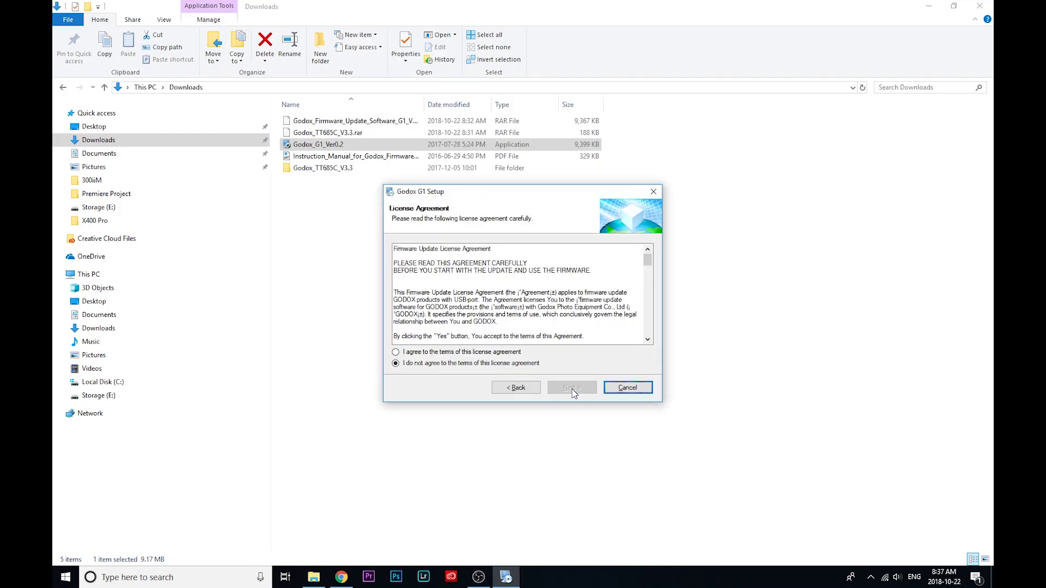
Step: Accept the Godox G1 license agreement and proceed through the user information page, leaving the company blank
click(444, 353)
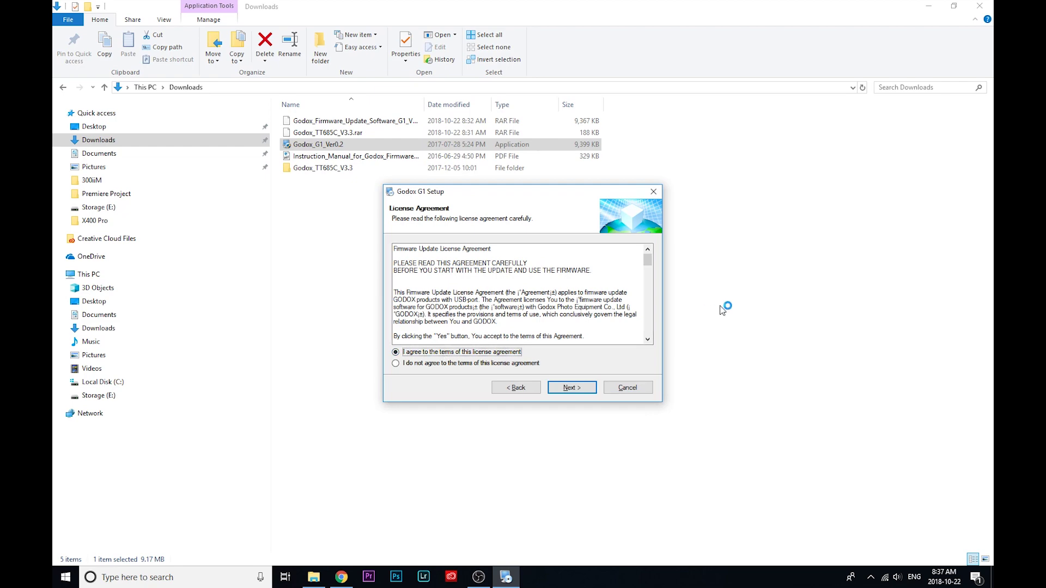
drag(648, 261, 648, 328)
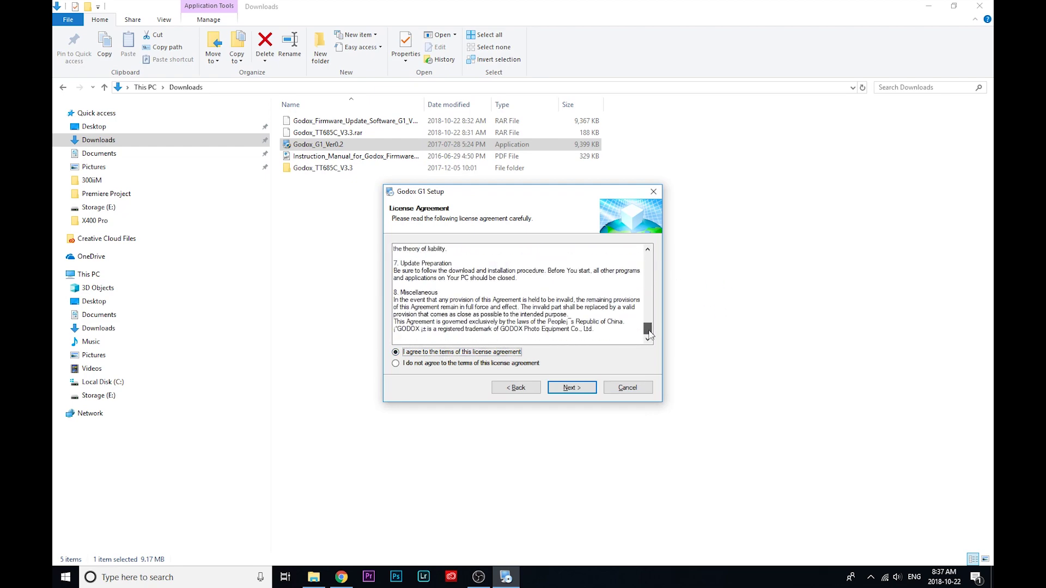
click(579, 388)
click(502, 288)
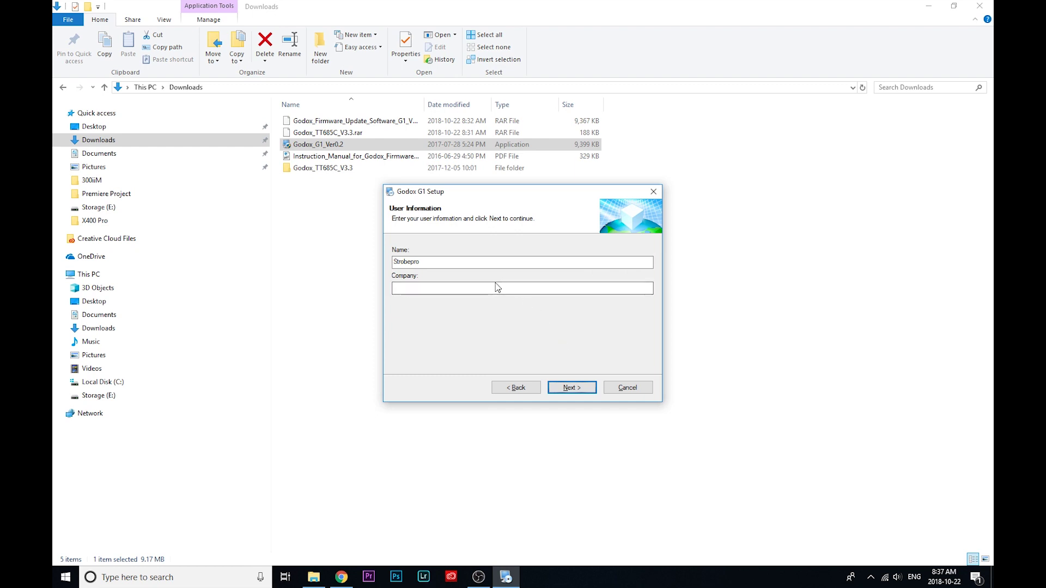
click(573, 390)
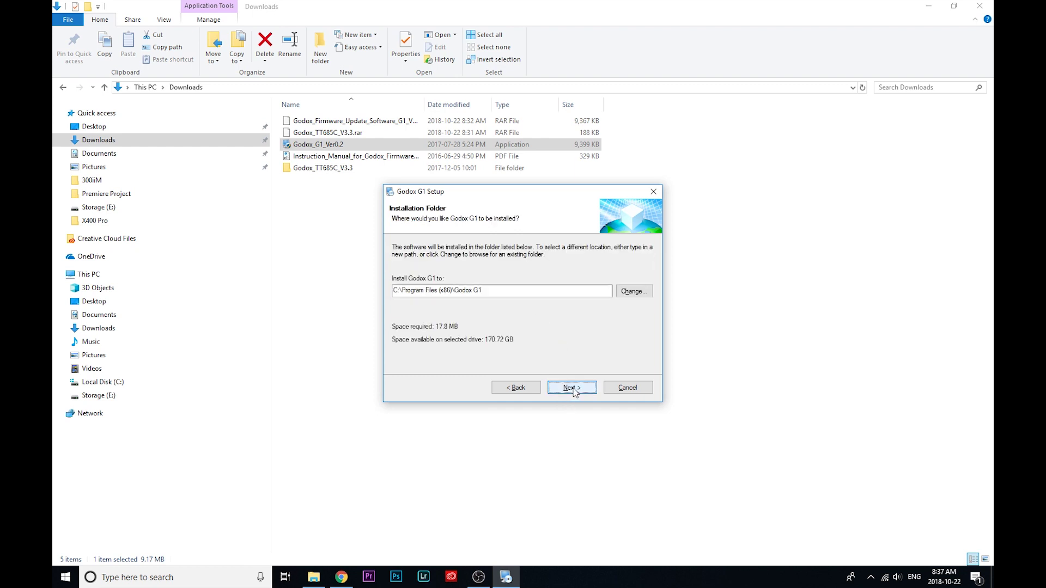
Step: Install Godox G1 in C:\Program Files (x86)\Godox G1 with shortcuts in the Godox G1 folder for the current user only, and finish setup
click(577, 390)
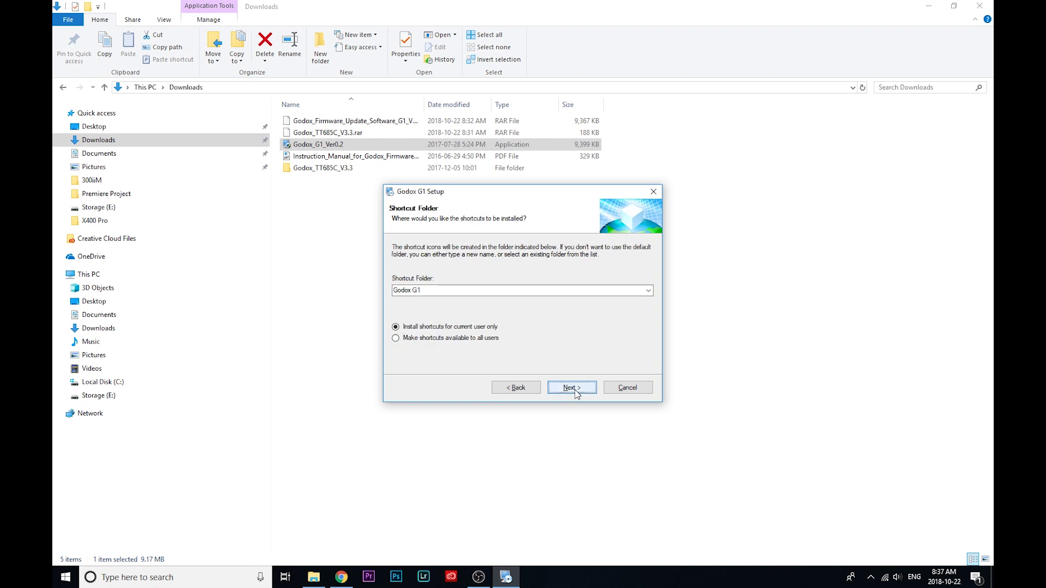
click(576, 390)
click(576, 390)
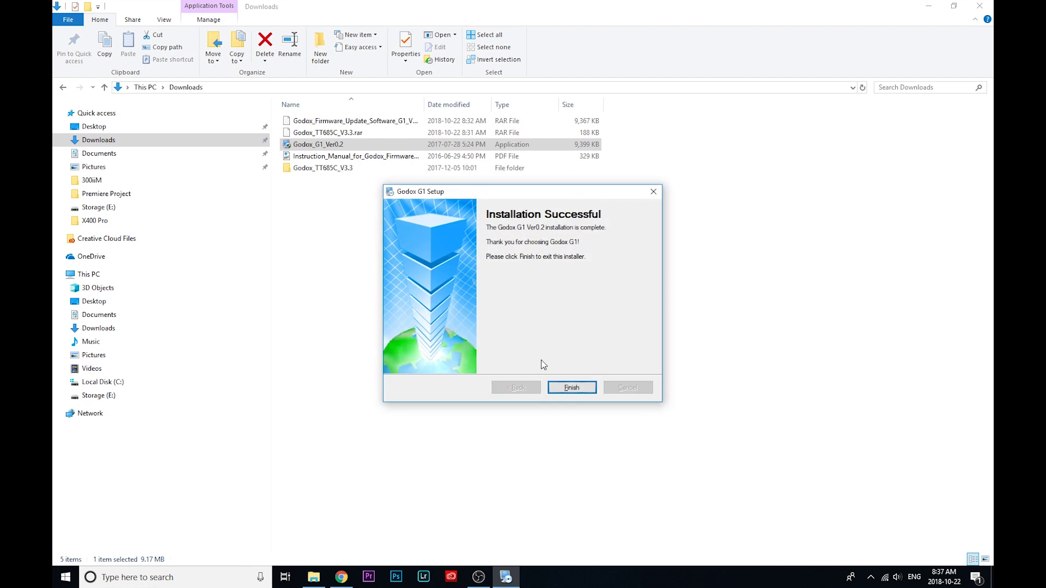
click(576, 390)
Step: Install the Godox device drivers, allowing the driver software from the unverified publisher, and finish the driver wizard
click(282, 238)
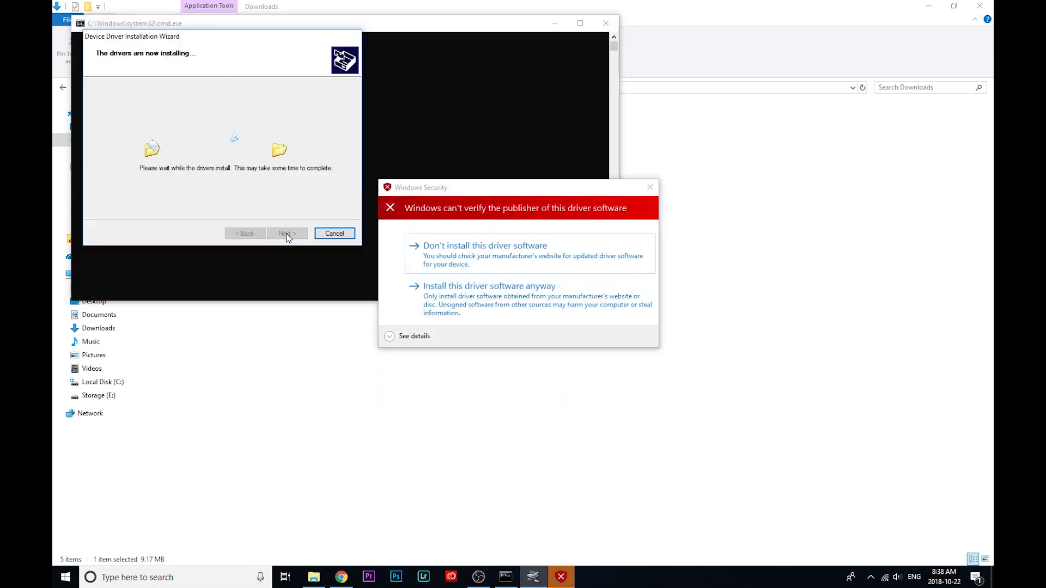
click(496, 304)
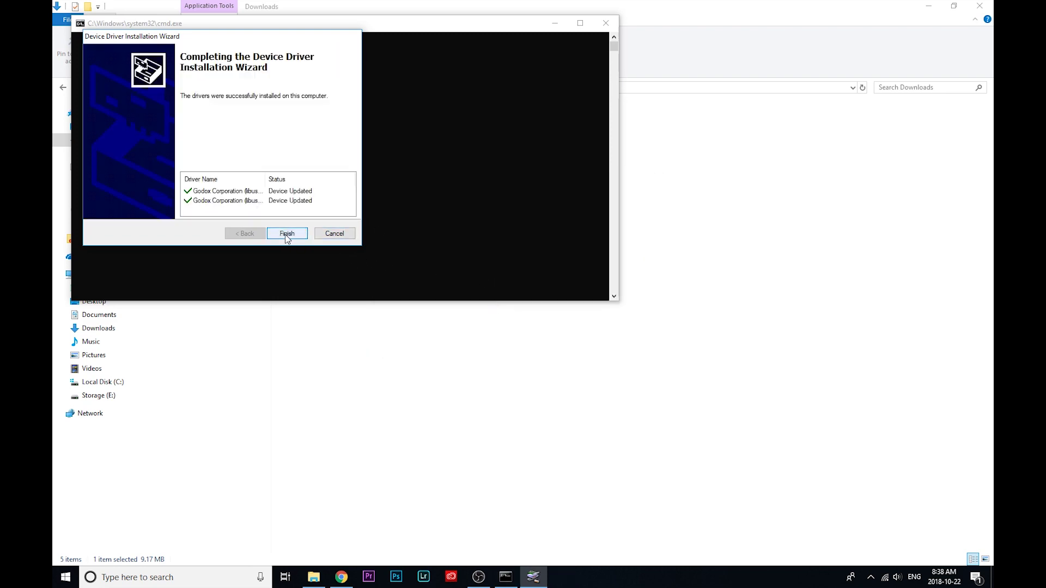
click(289, 235)
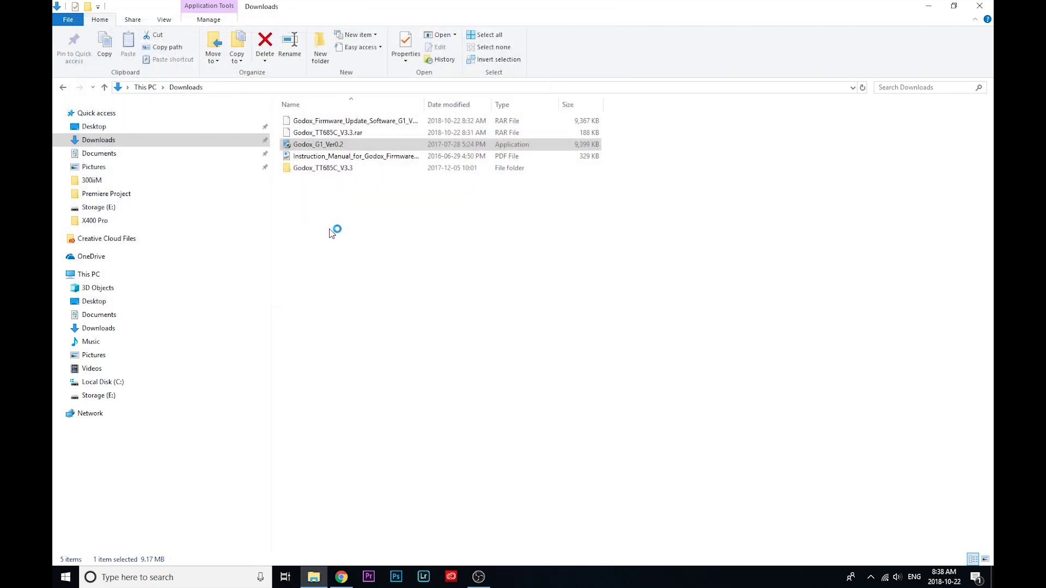
Step: Launch Godox G1 from the desktop and switch its interface language to English
click(930, 5)
click(931, 5)
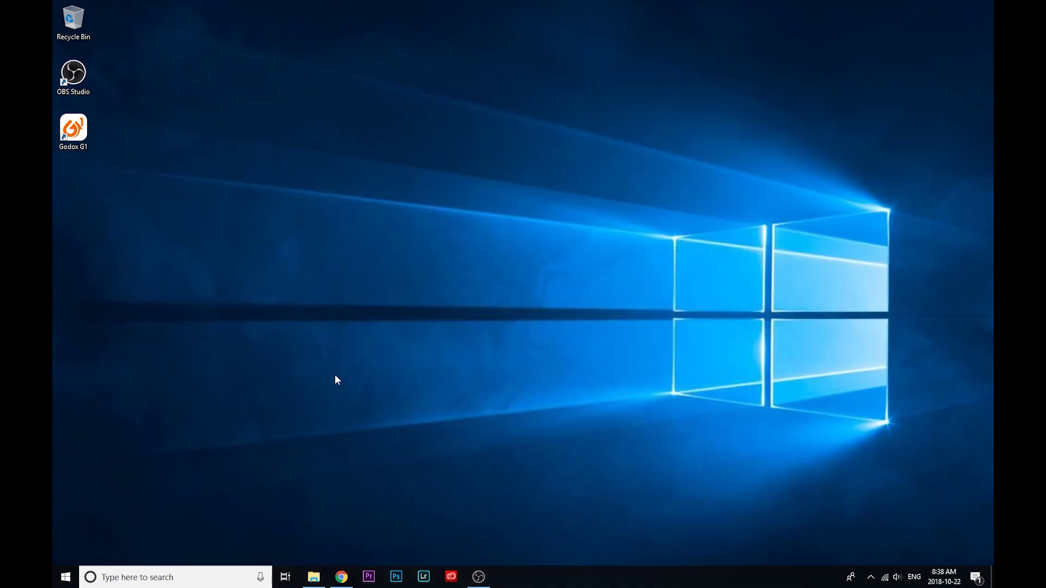
double_click(81, 138)
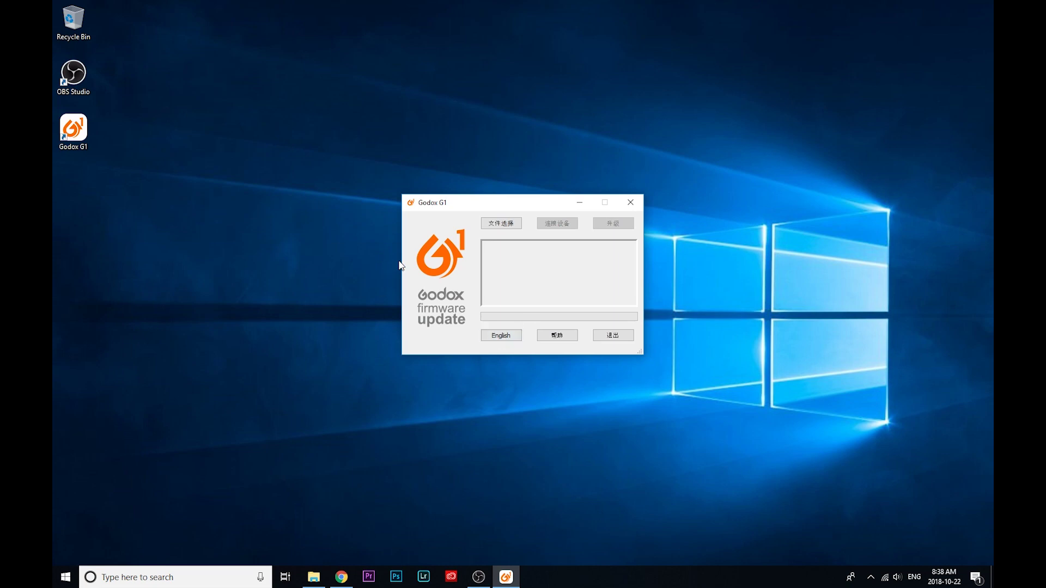
click(498, 338)
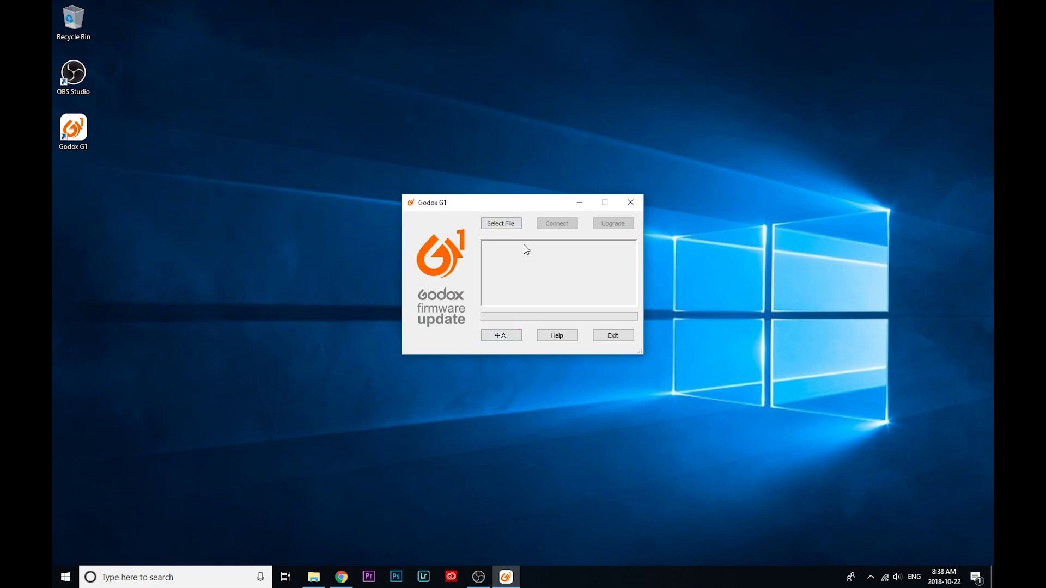
click(341, 577)
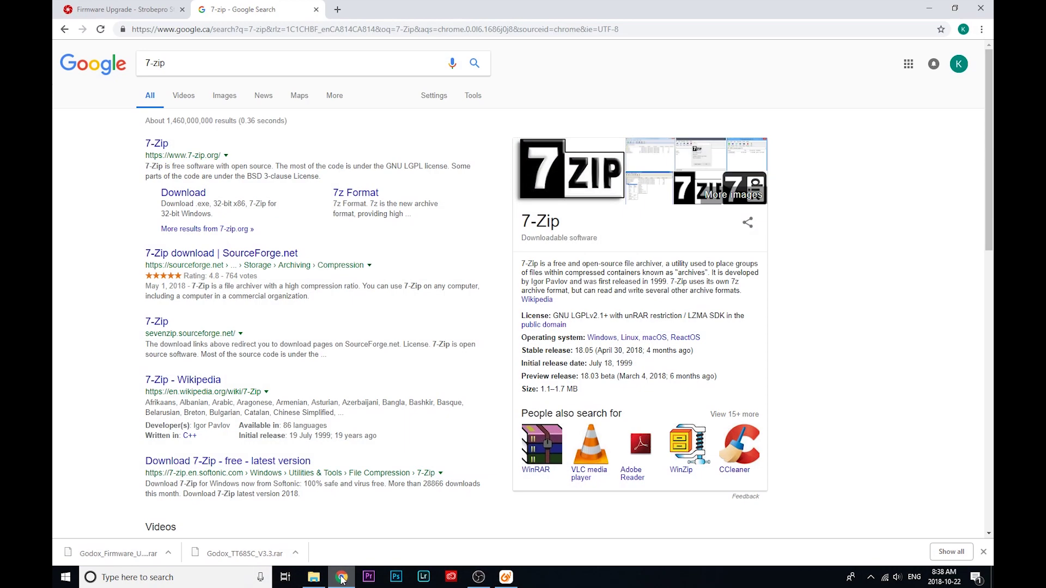
click(342, 579)
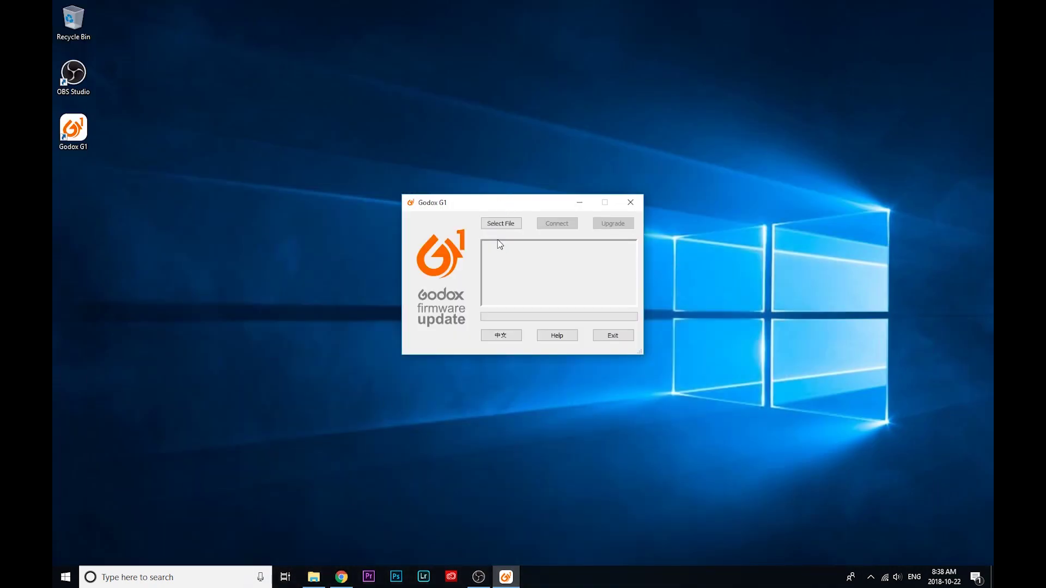
Step: Load the firmware file TT685C_V3.3.fri from the Godox_TT685C_V3.3 folder in Downloads
click(513, 224)
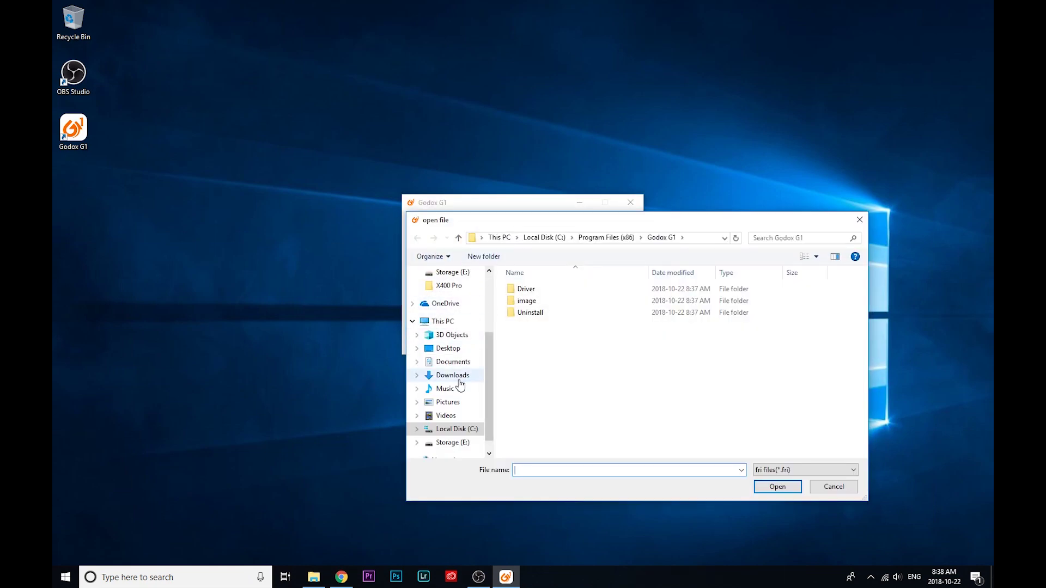
click(460, 375)
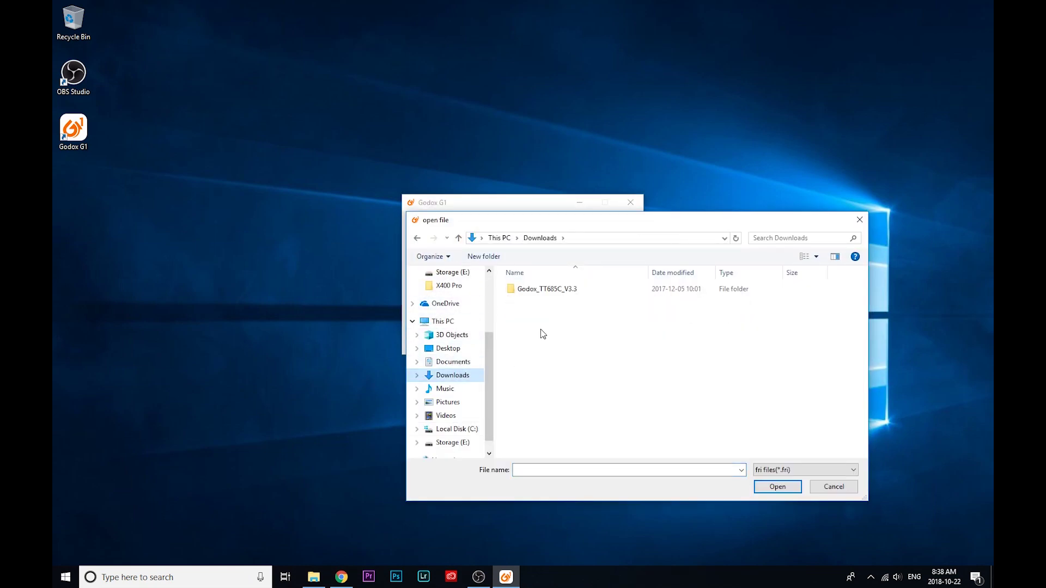
double_click(533, 294)
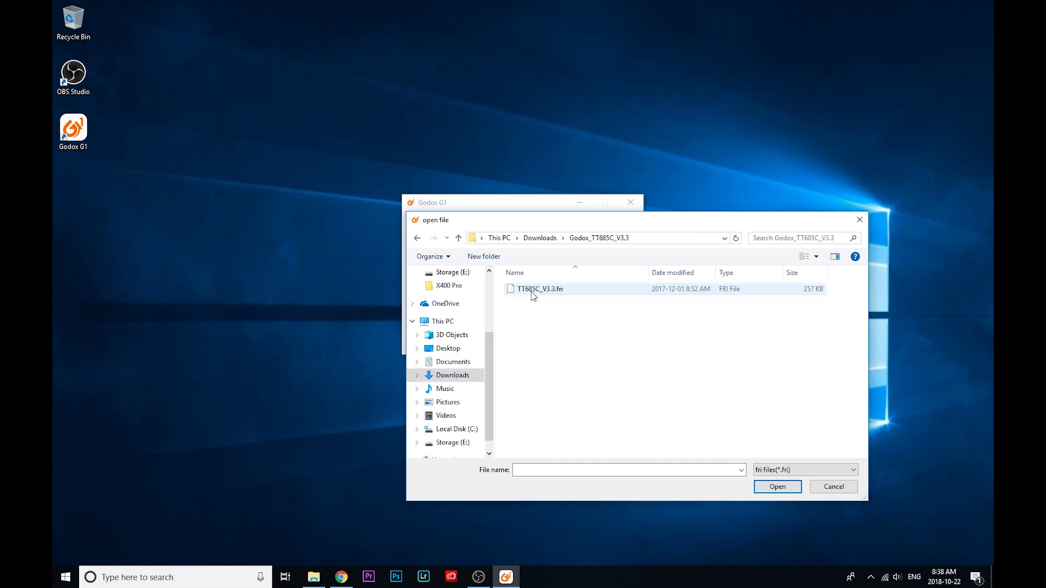
click(540, 295)
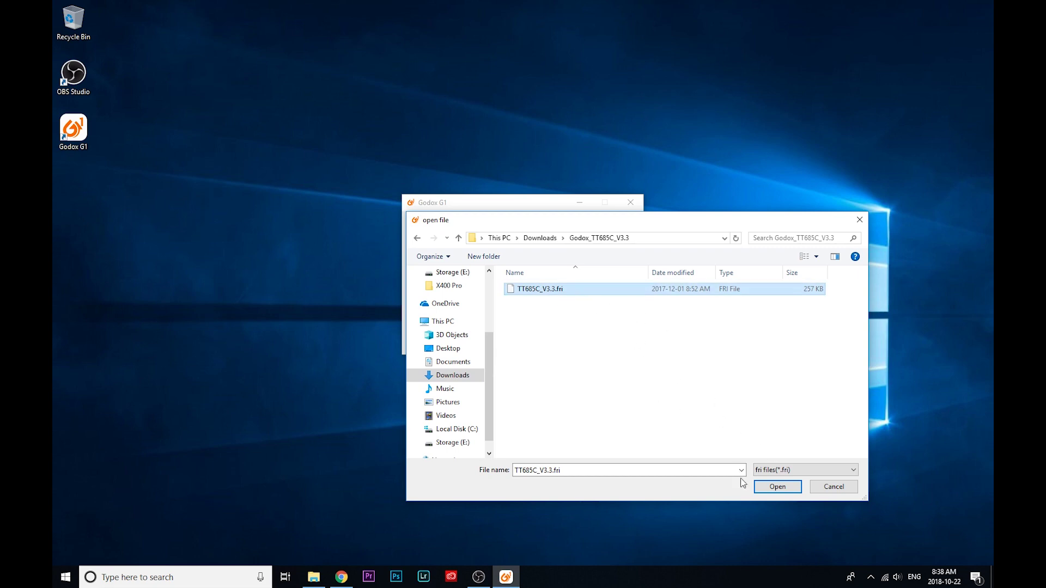
click(767, 487)
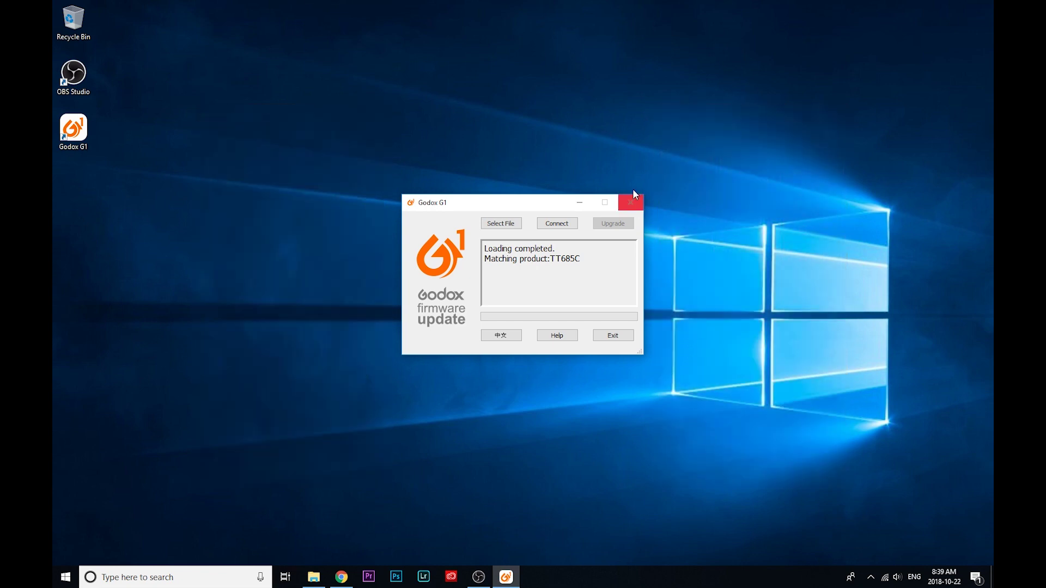
Step: Connect the TT685C flash, upgrade its firmware with the loaded file, and disconnect the device
click(556, 224)
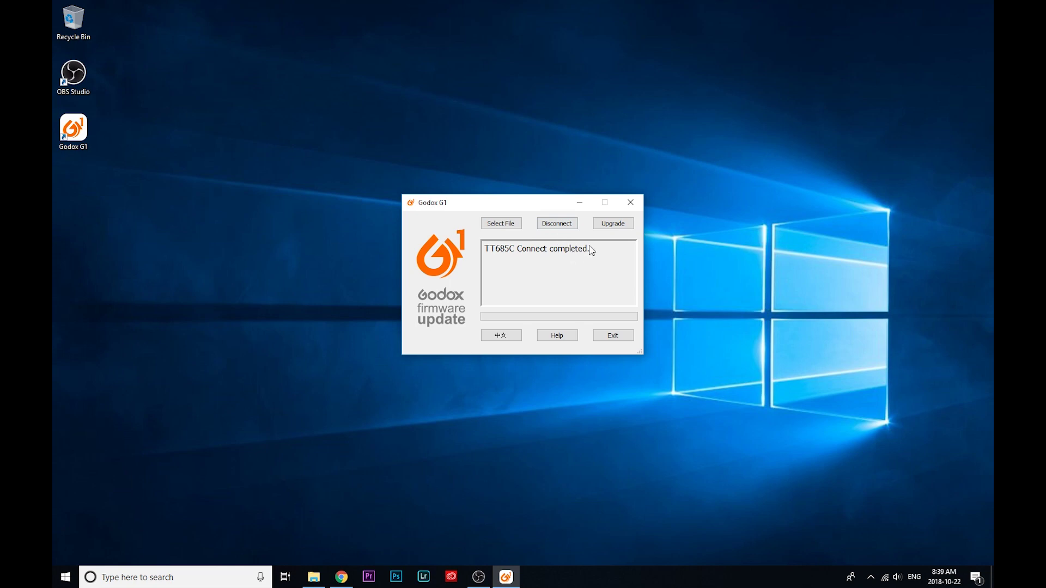
click(615, 225)
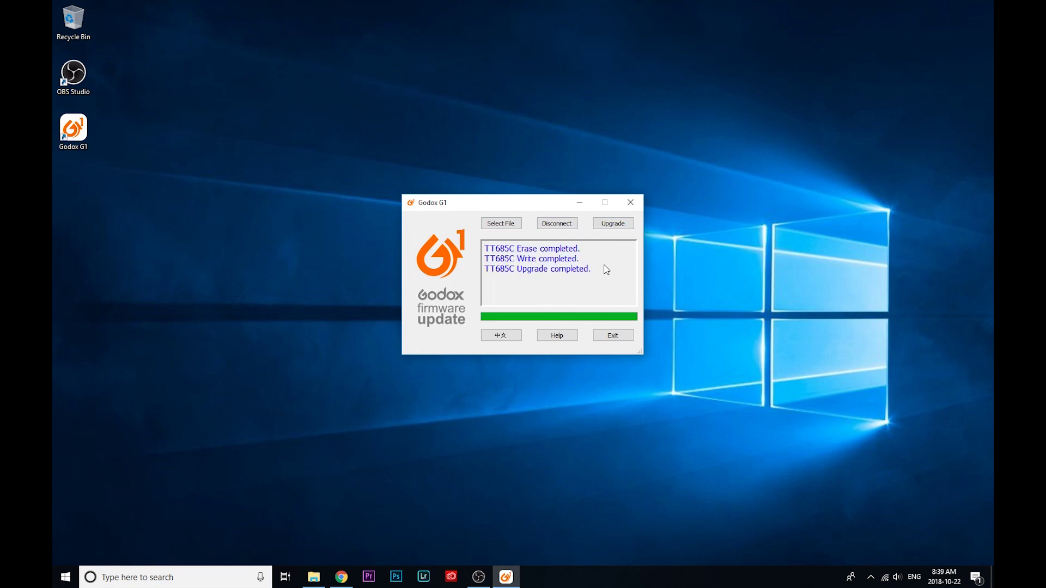
click(564, 224)
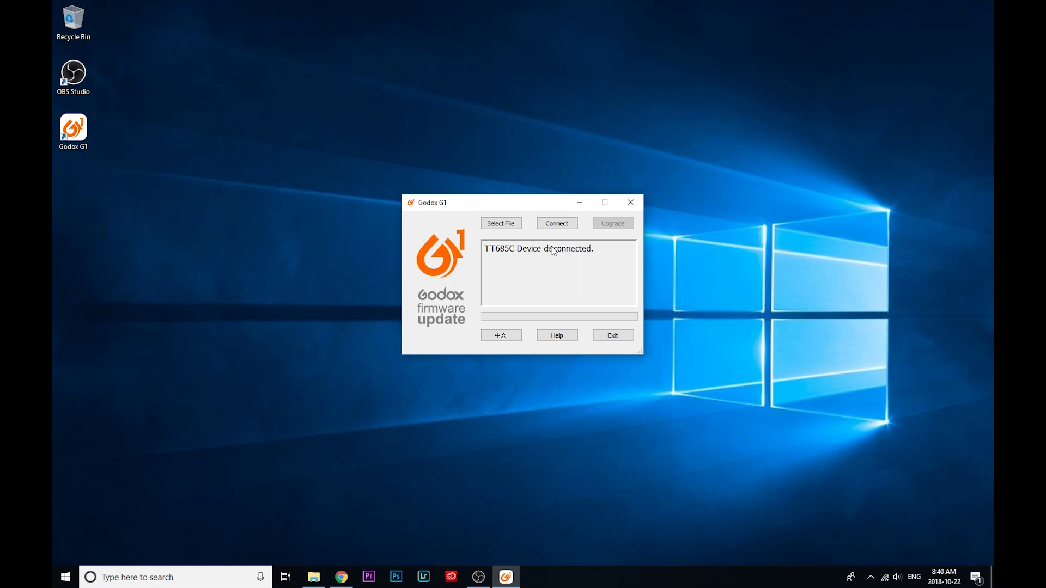
Step: Reconnect the TT685C, repeat the firmware upgrade, disconnect the flash again and close Godox G1
click(559, 230)
click(611, 227)
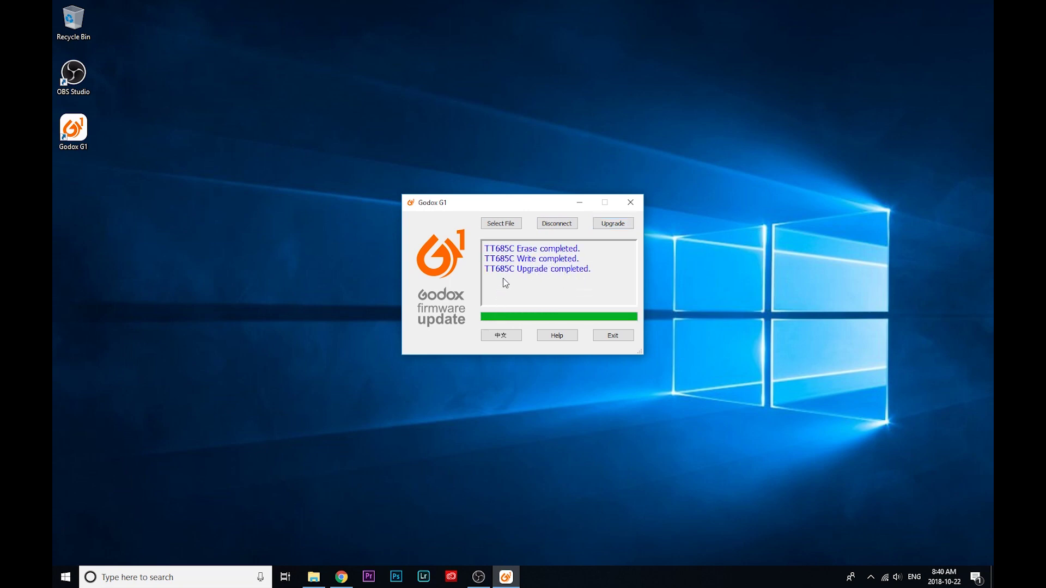
click(560, 227)
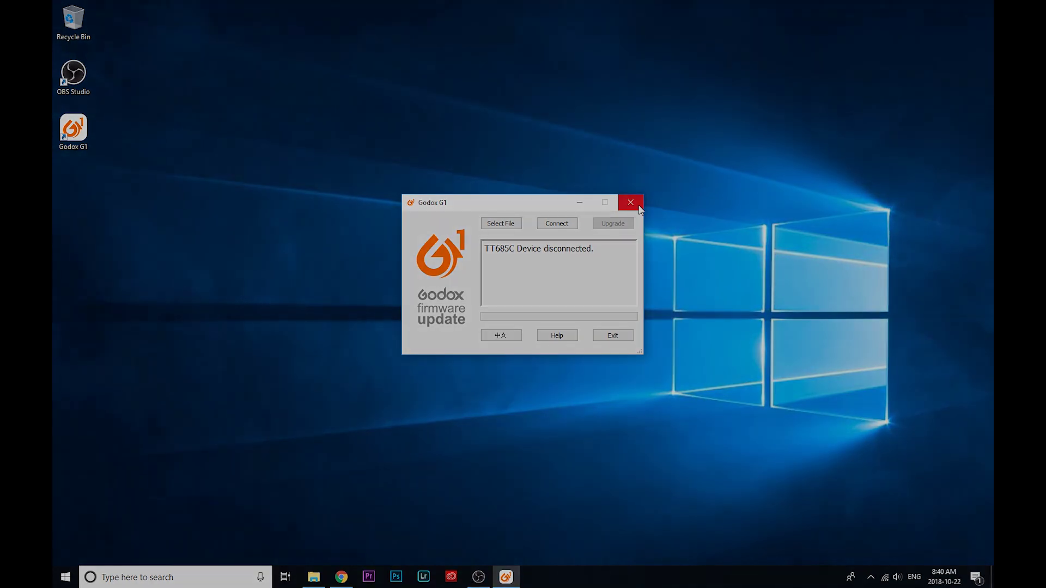
click(639, 209)
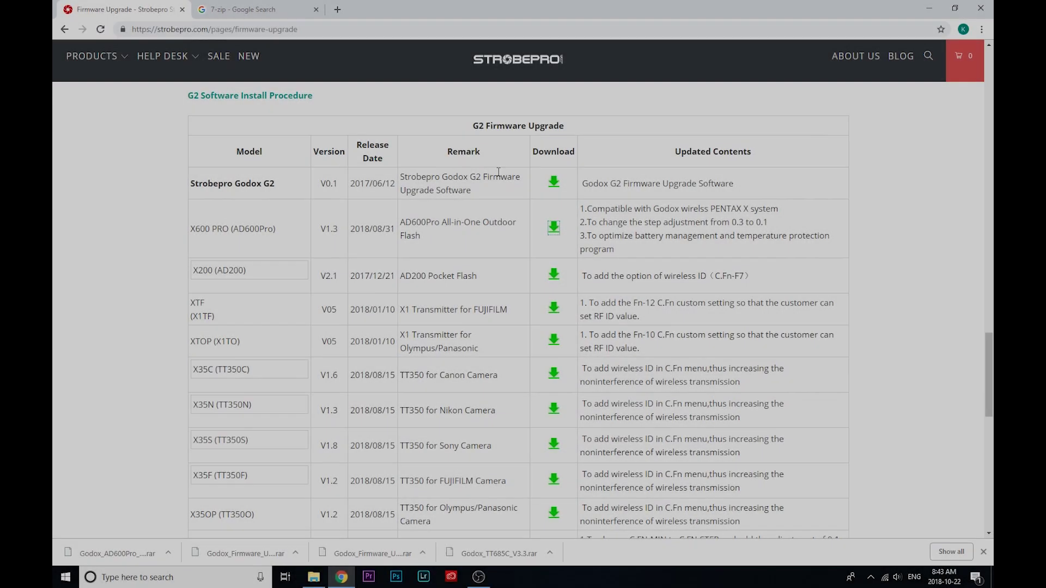
Step: Check the G2 Firmware Upgrade table on the Strobepro page in Chrome, and launch Godox G2 from the desktop
scroll(504, 178, up, 5)
scroll(390, 197, down, 4)
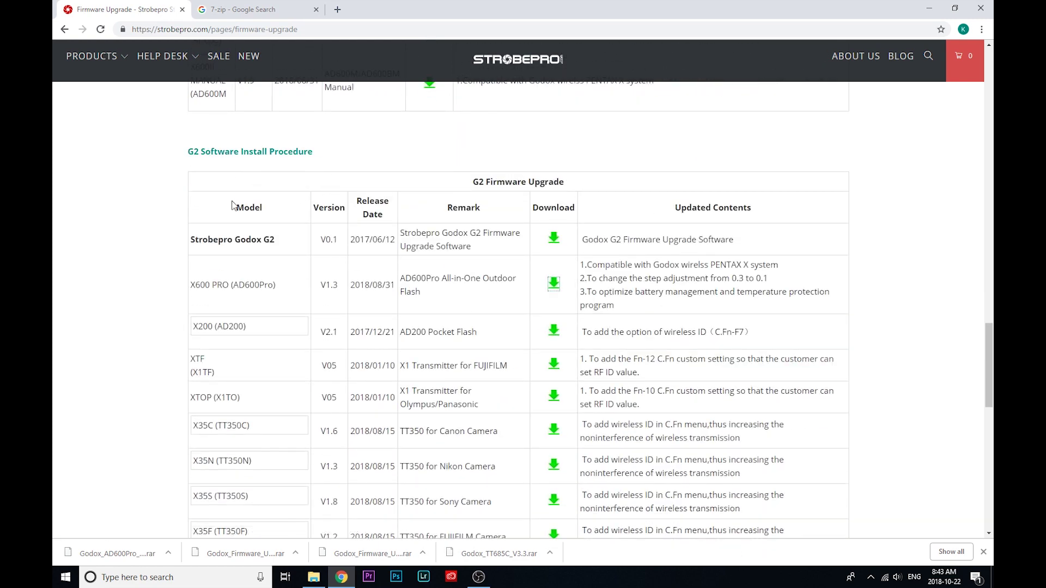
scroll(233, 202, down, 1)
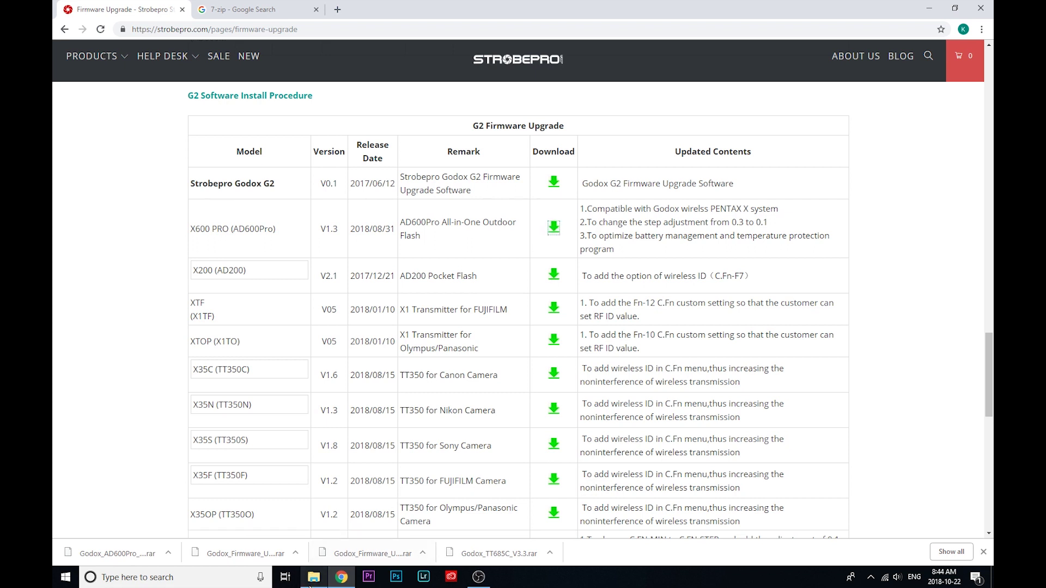
click(930, 9)
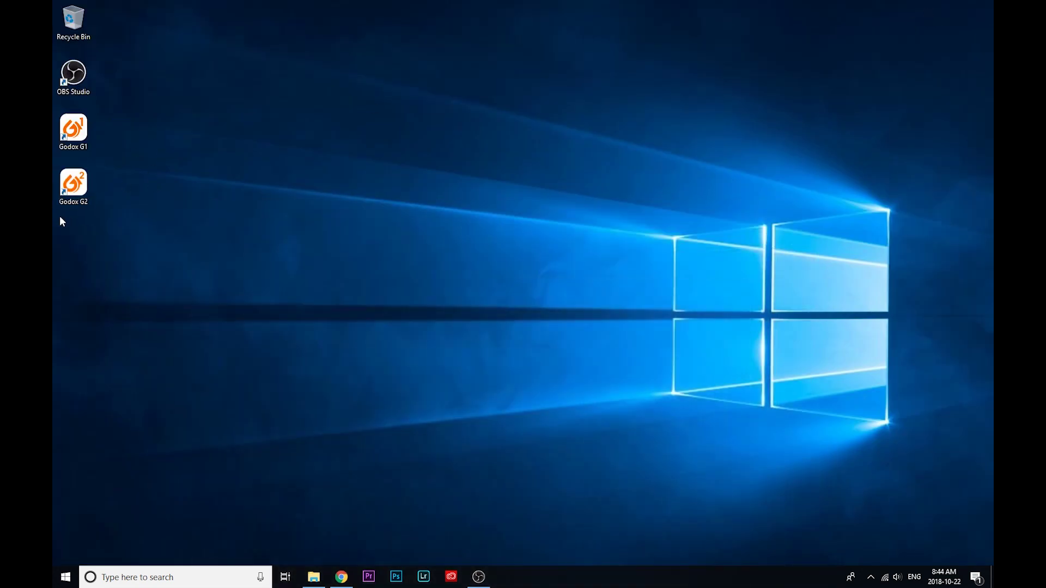
click(73, 188)
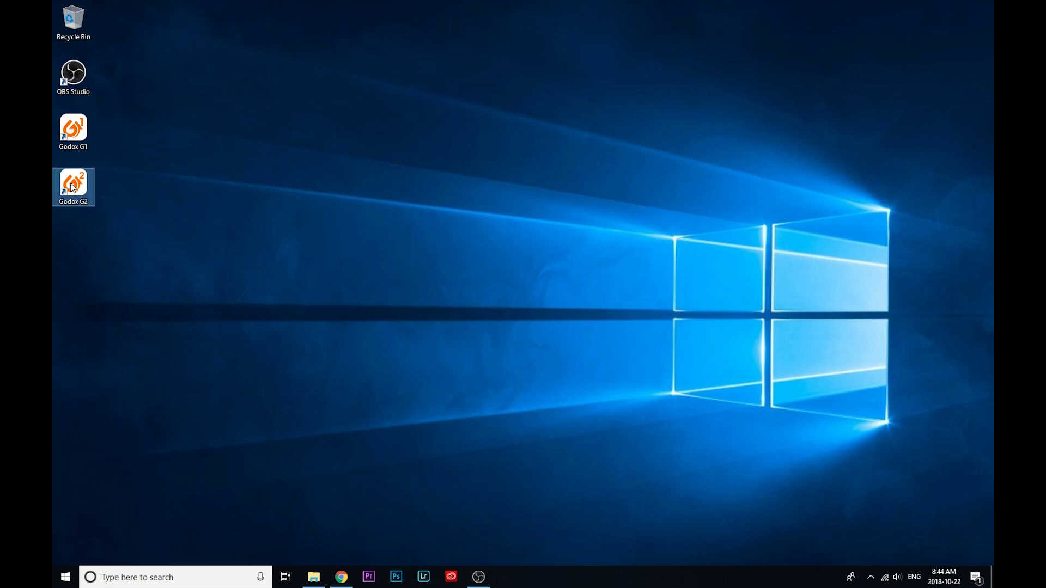
double_click(73, 188)
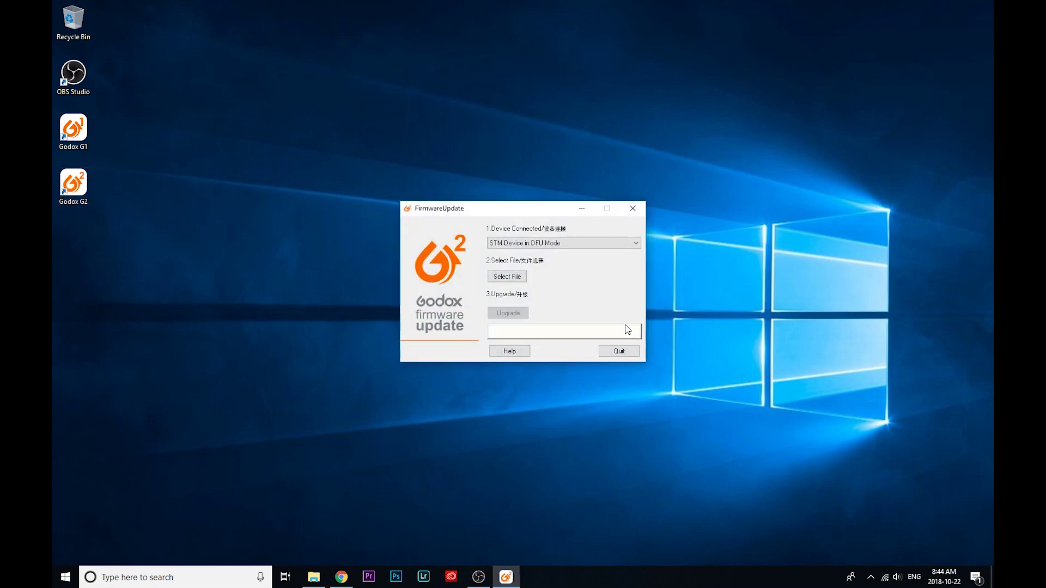
drag(541, 211, 472, 184)
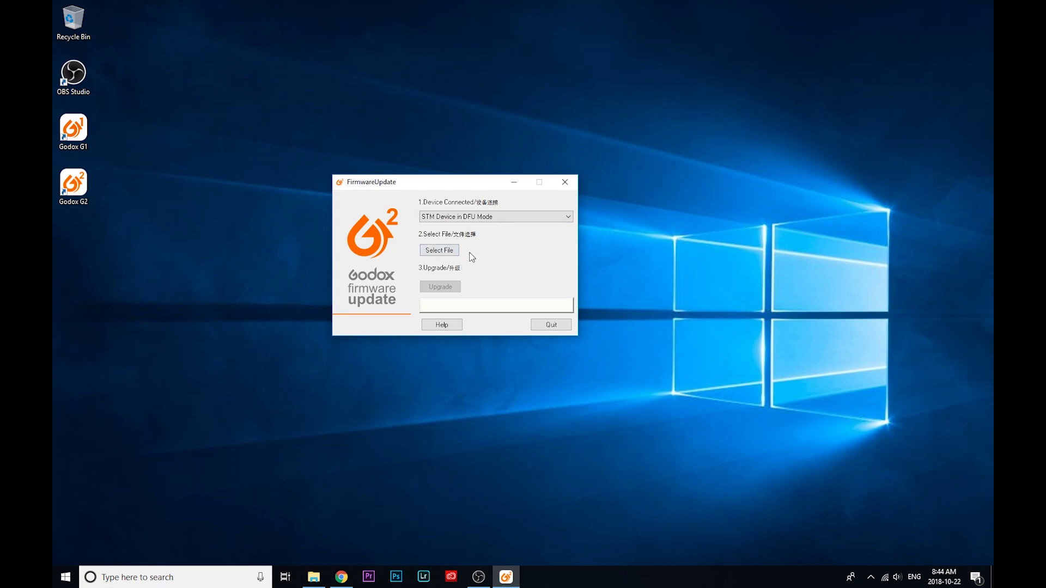
Step: Load AD600pro_V1.3.dfu from Downloads into the G2 updater and upgrade the firmware of the connected STM Device in DFU Mode
click(424, 249)
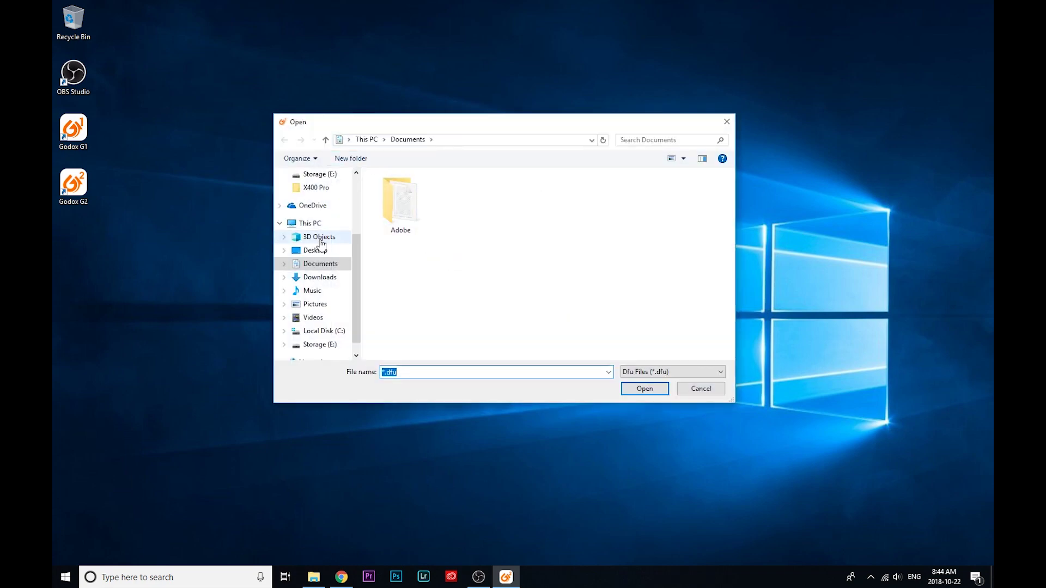
click(320, 277)
click(422, 193)
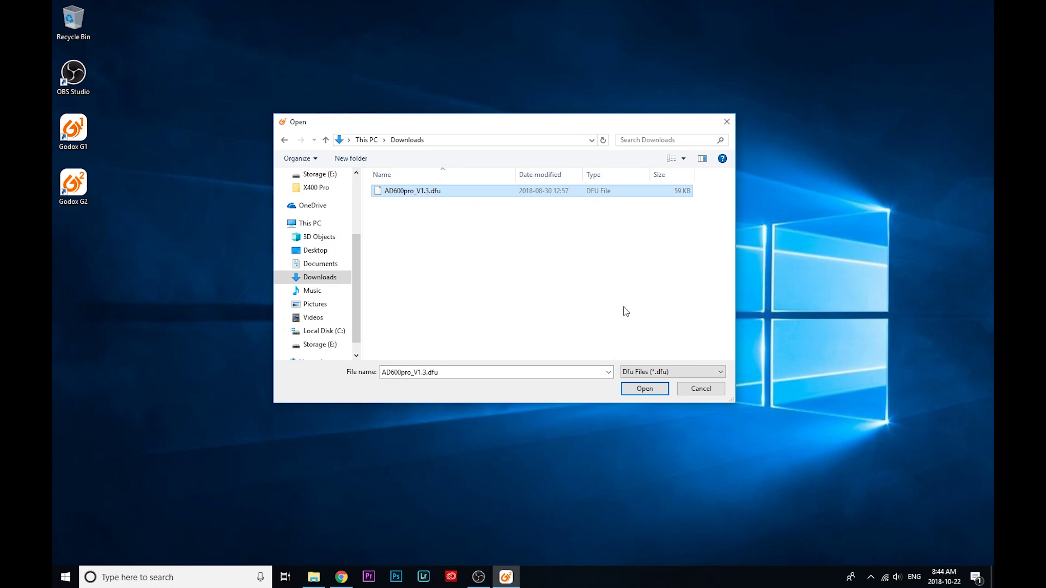
click(635, 394)
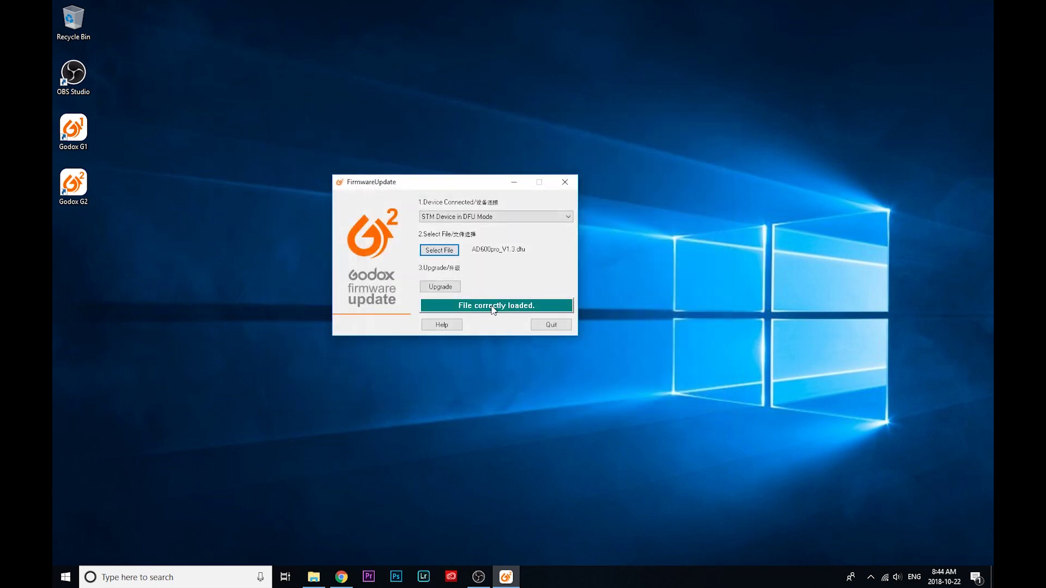
click(452, 287)
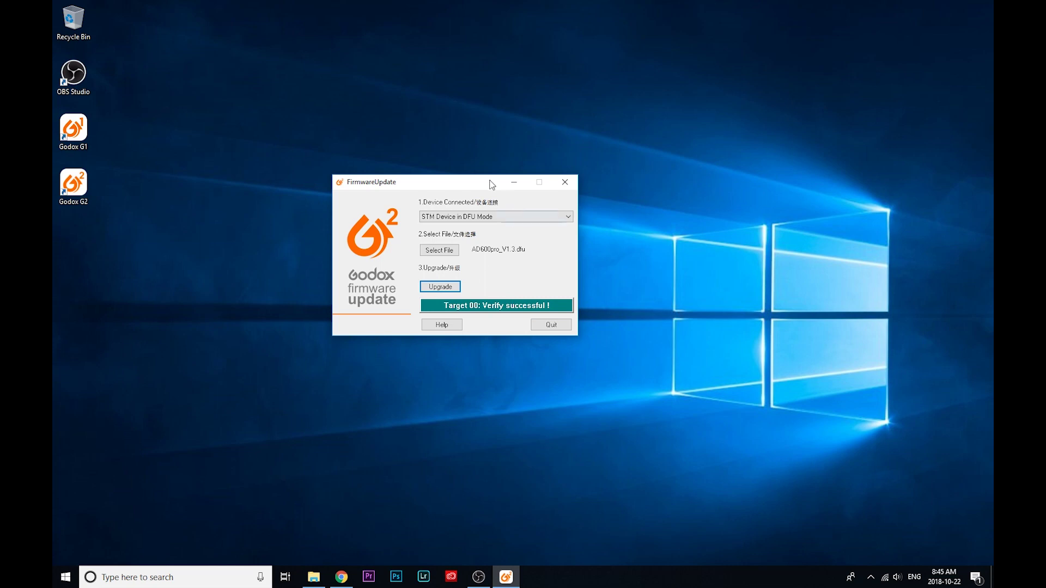
drag(477, 176, 533, 181)
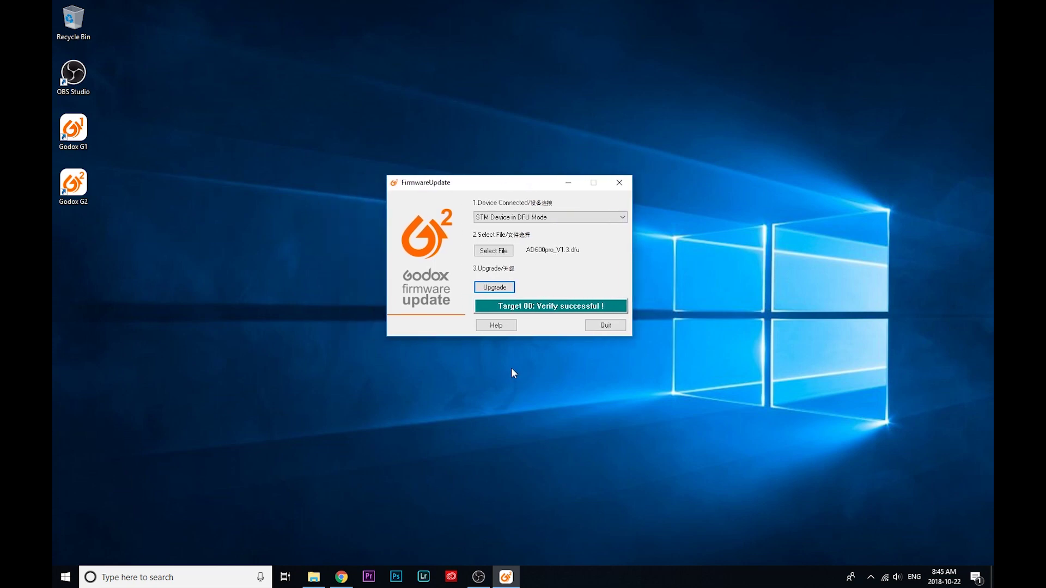